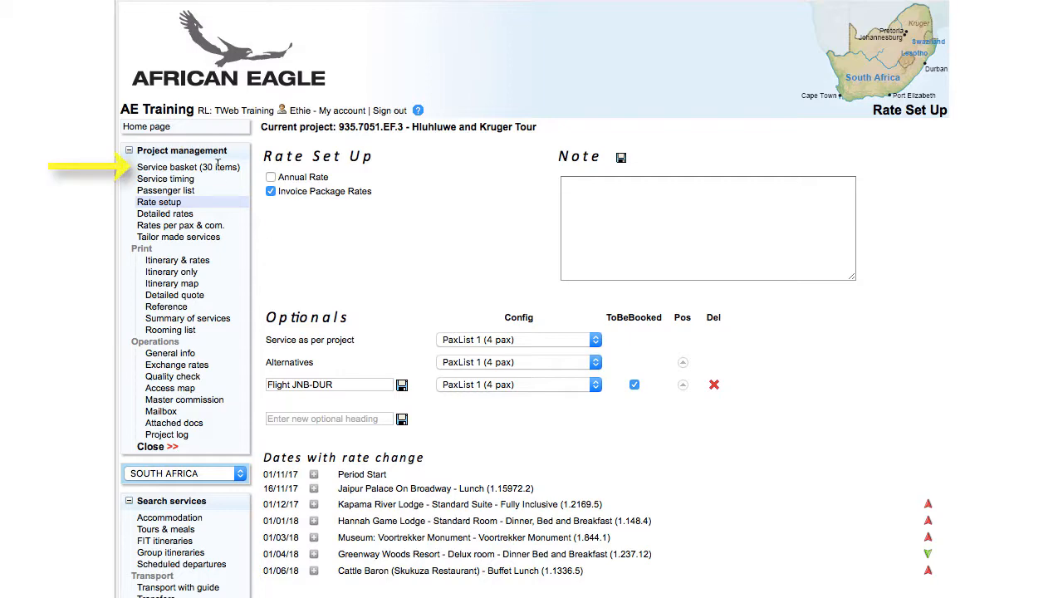
# - Assign the Johannesburg - Durban flight in the service basket to the Flight JNB-DUR optional and confirm the change
pyautogui.click(217, 170)
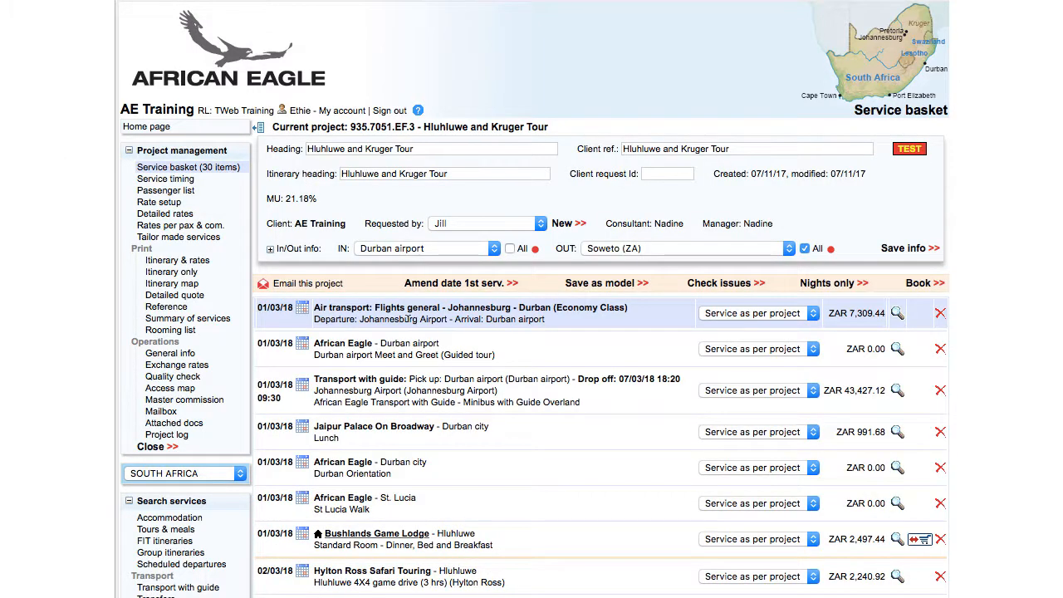
pyautogui.click(757, 313)
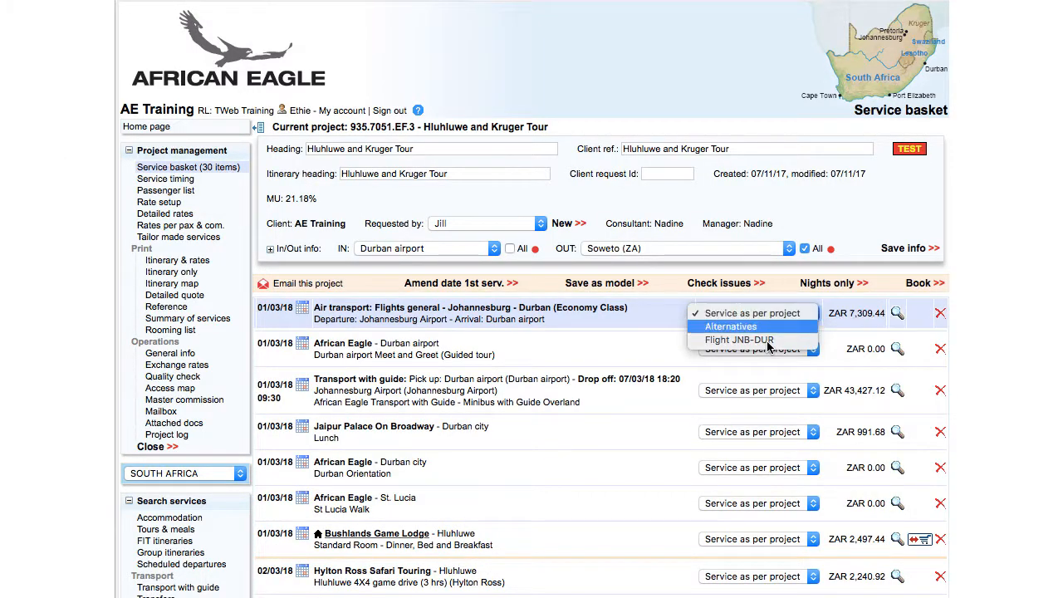
pyautogui.click(730, 344)
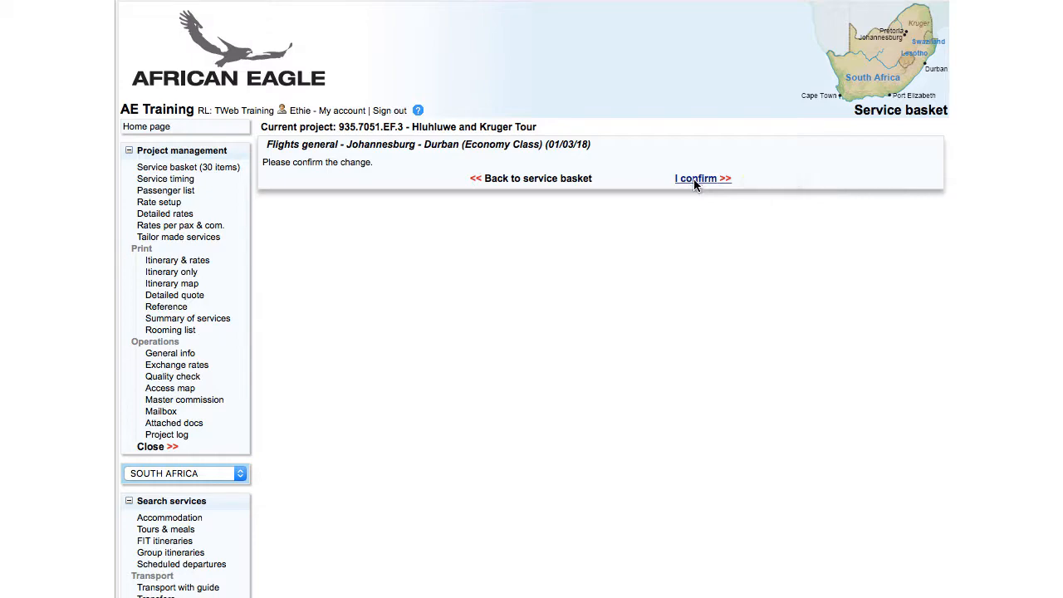
pyautogui.click(694, 179)
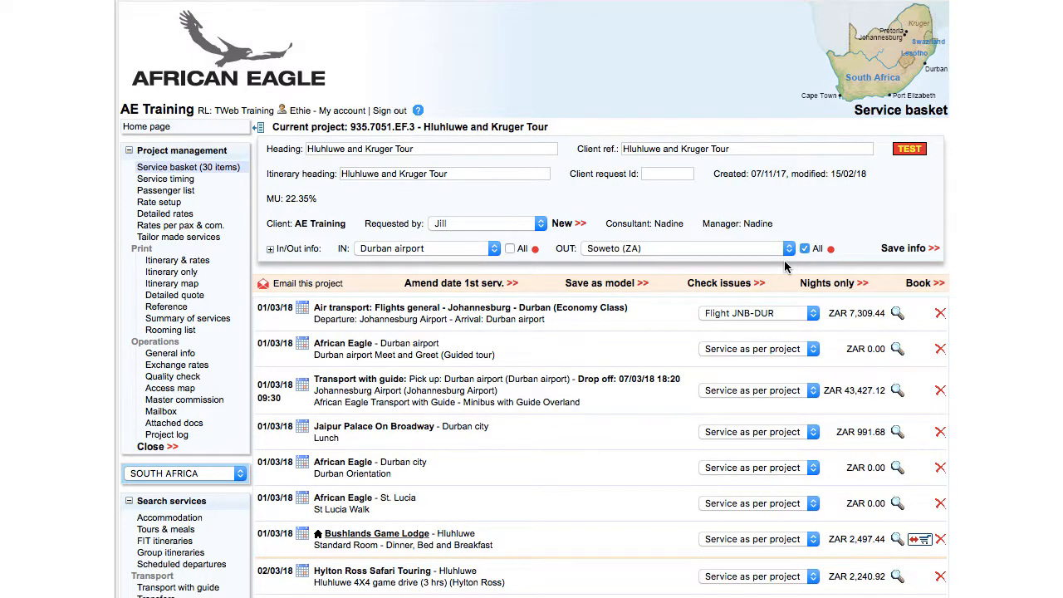
# - Add a new rooming list for the 4x4 game drive to the project's passenger list
pyautogui.click(163, 191)
pyautogui.click(490, 148)
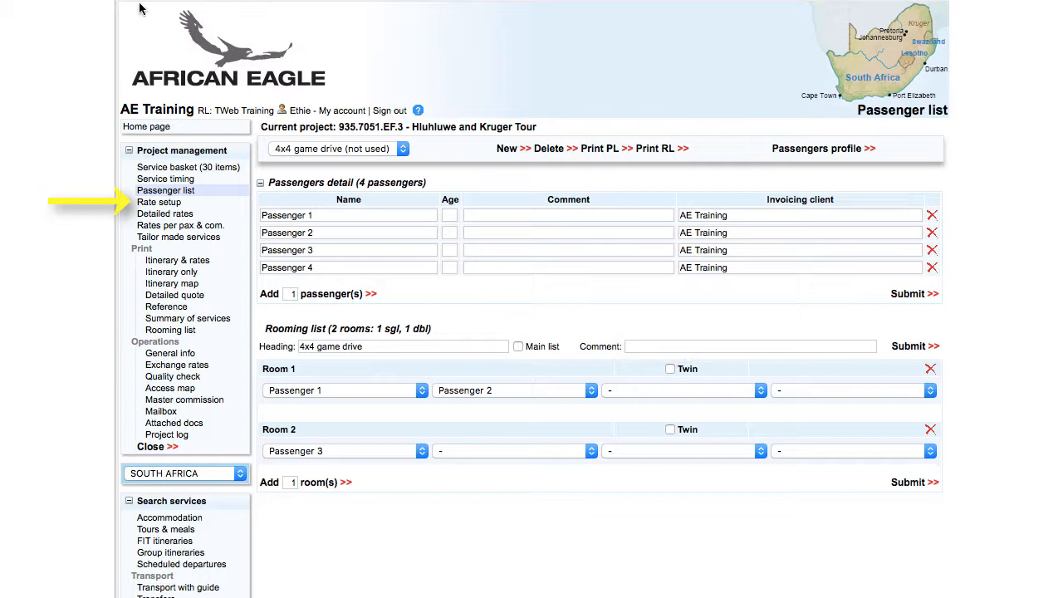
# - Add an optional headed 4x4 game drive in the rate setup and assign it the 4x4 game drive (3 pax) configuration
pyautogui.click(161, 202)
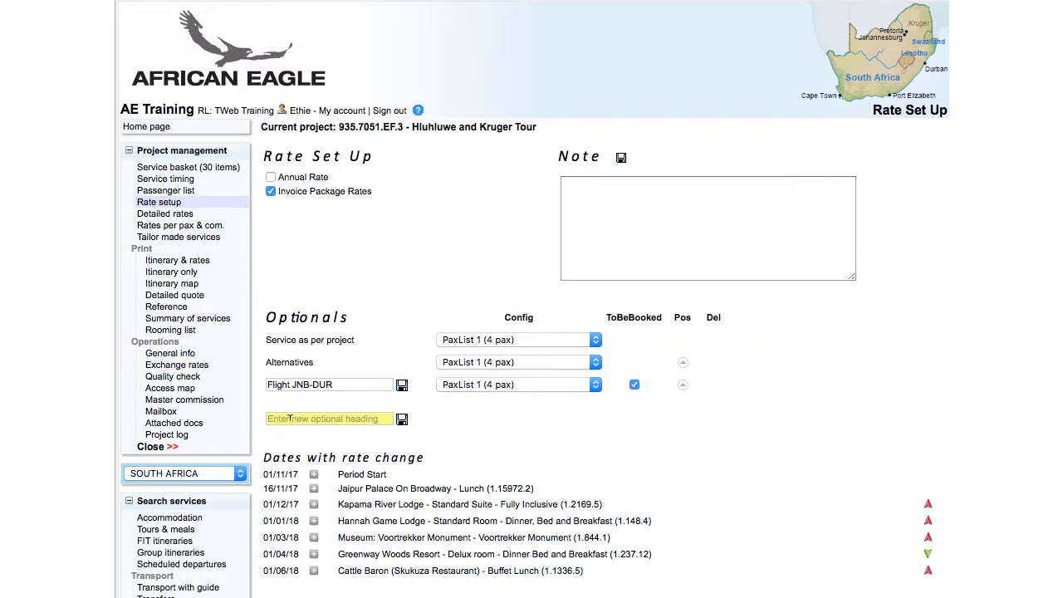
pyautogui.click(289, 419)
pyautogui.write('4x4 game drive')
pyautogui.click(401, 418)
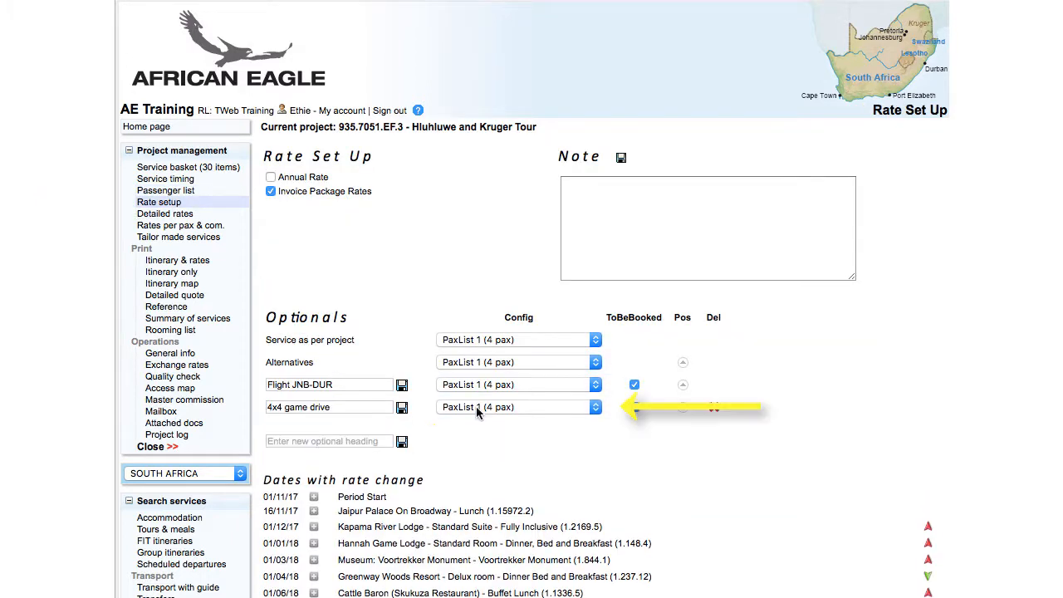
pyautogui.click(480, 420)
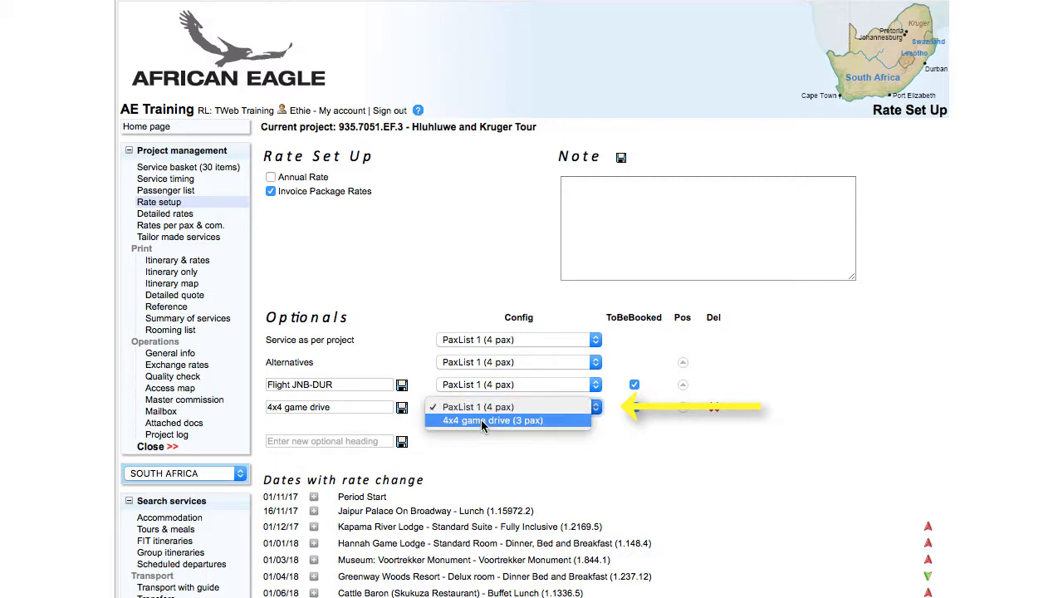
pyautogui.click(481, 420)
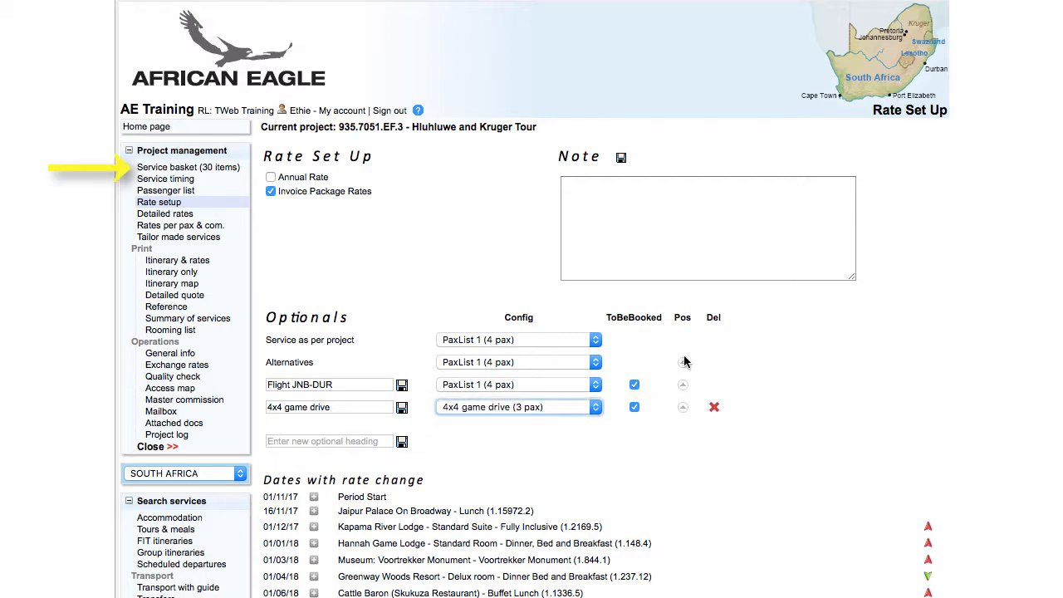
# - Assign the Hluhluwe 4X4 game drive service to the 4x4 game drive optional, confirm the change, and open the project's Reference printout
pyautogui.click(191, 167)
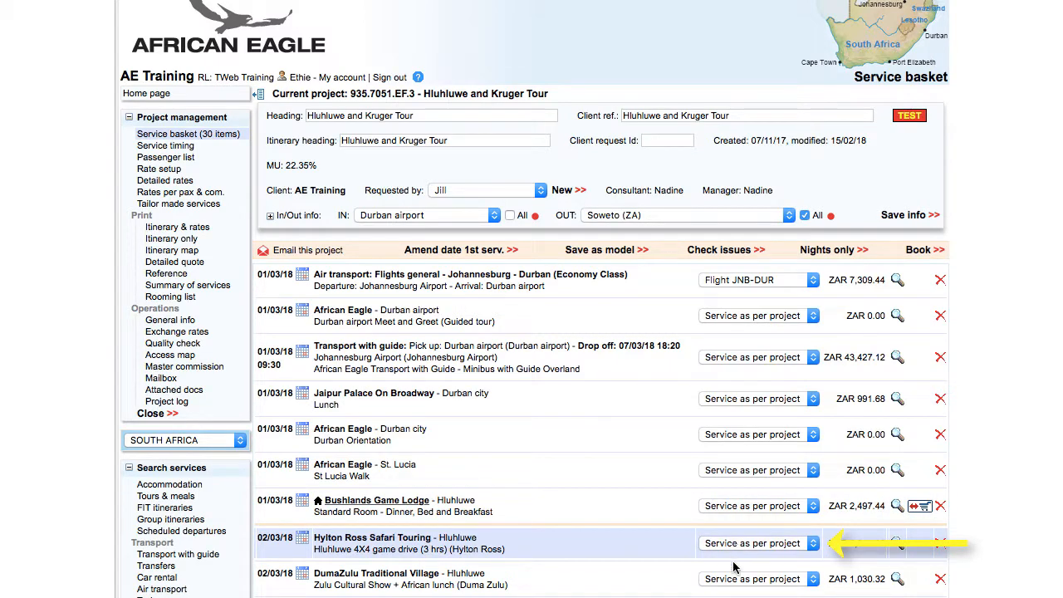
pyautogui.click(734, 543)
pyautogui.click(736, 579)
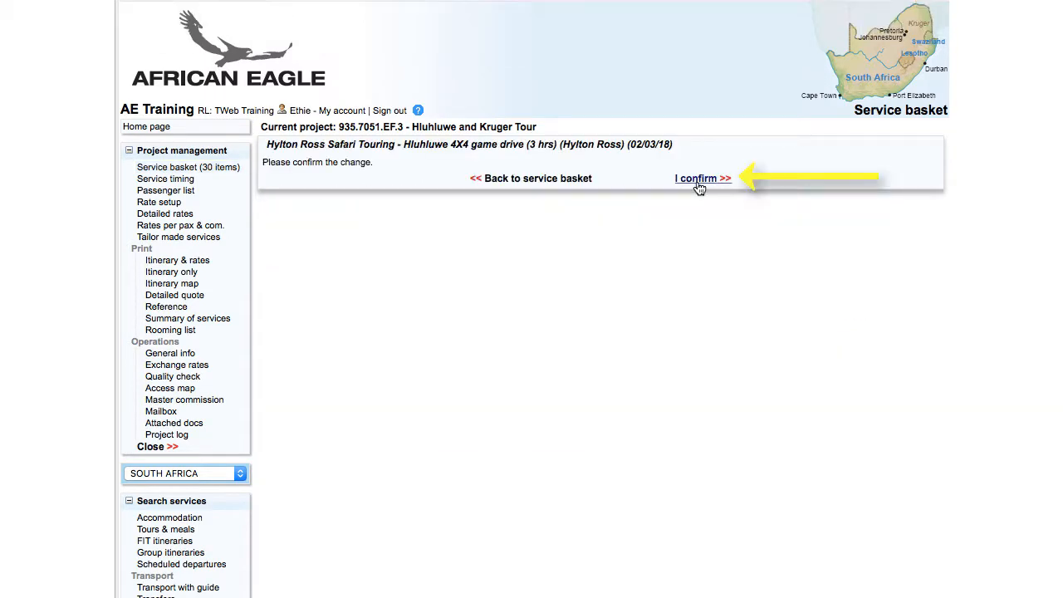
pyautogui.click(697, 179)
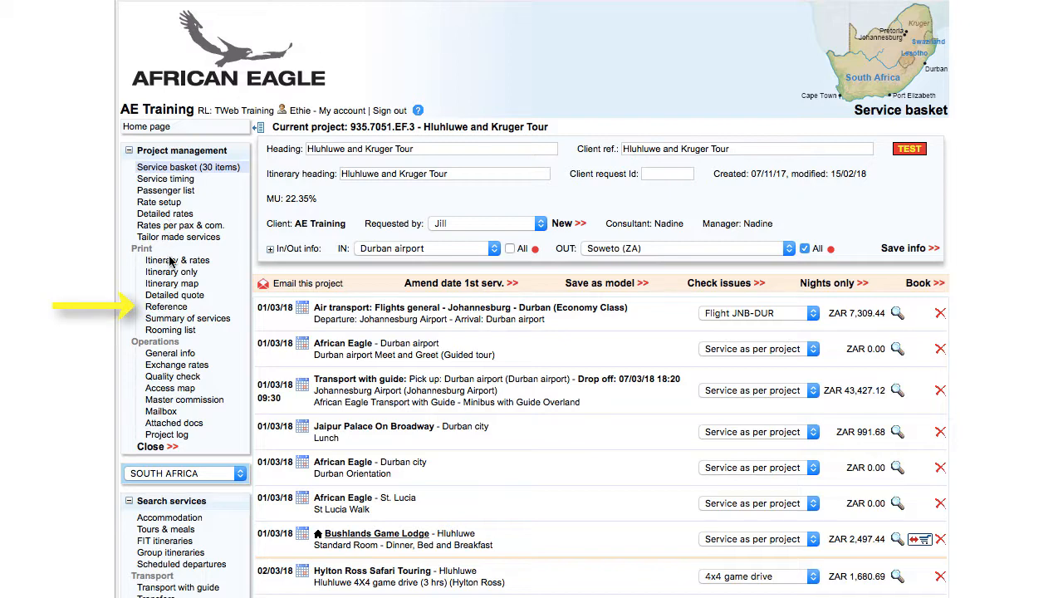
pyautogui.click(169, 307)
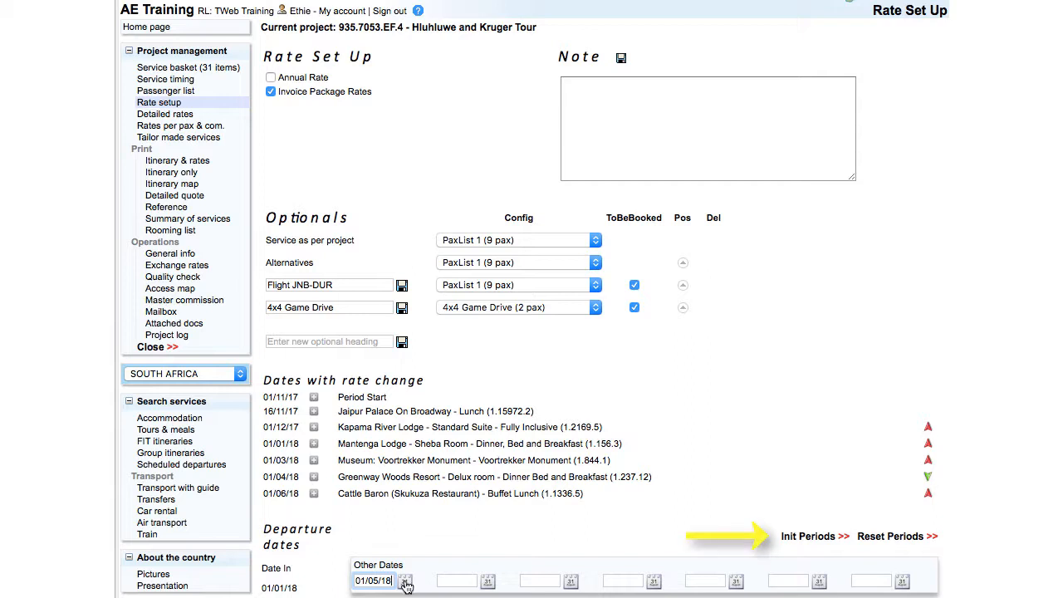
# - Add the rate-change dates 01/03/18, 01/04/18 and 01/06/18 as other departure dates, and reset the periods
pyautogui.click(808, 537)
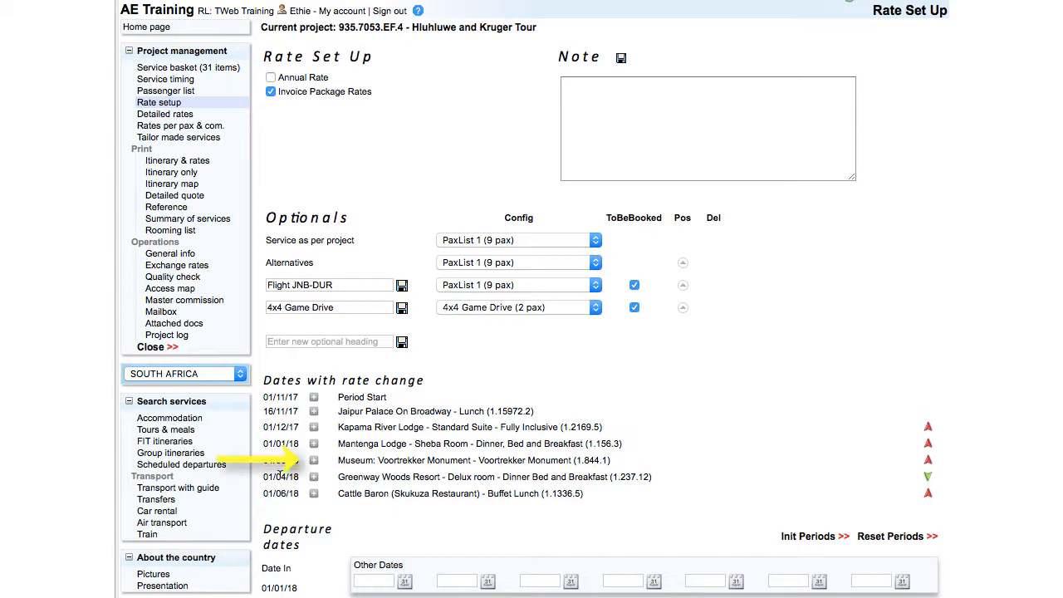
pyautogui.click(315, 463)
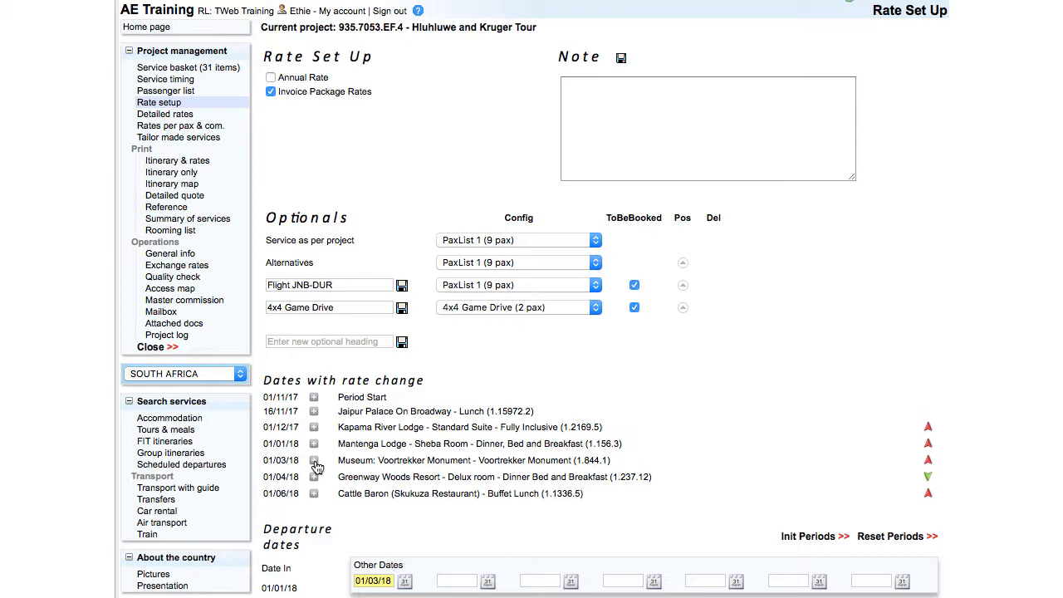
pyautogui.click(314, 479)
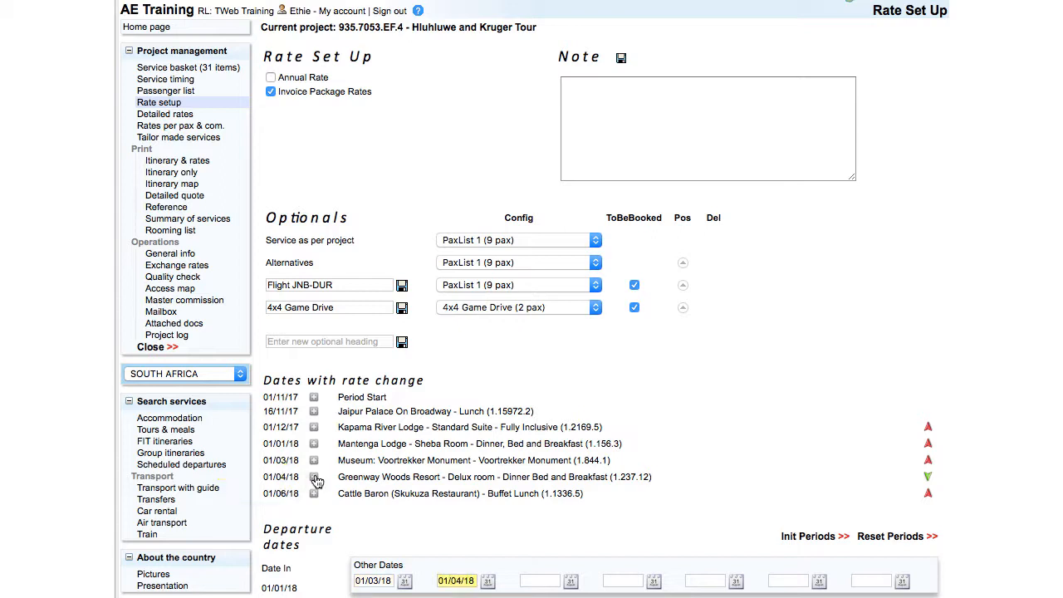
pyautogui.click(315, 494)
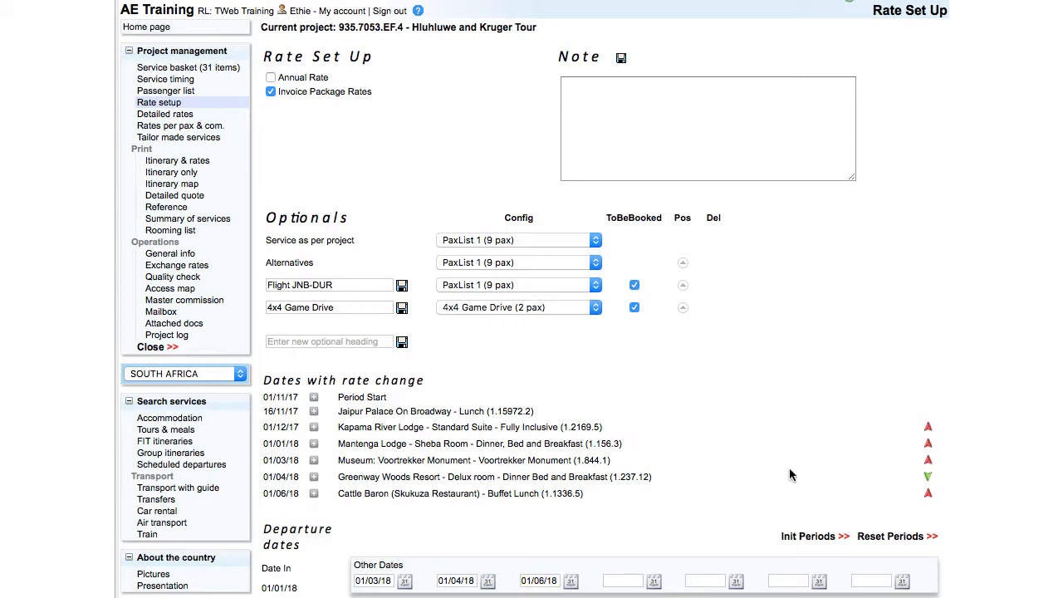
pyautogui.click(901, 543)
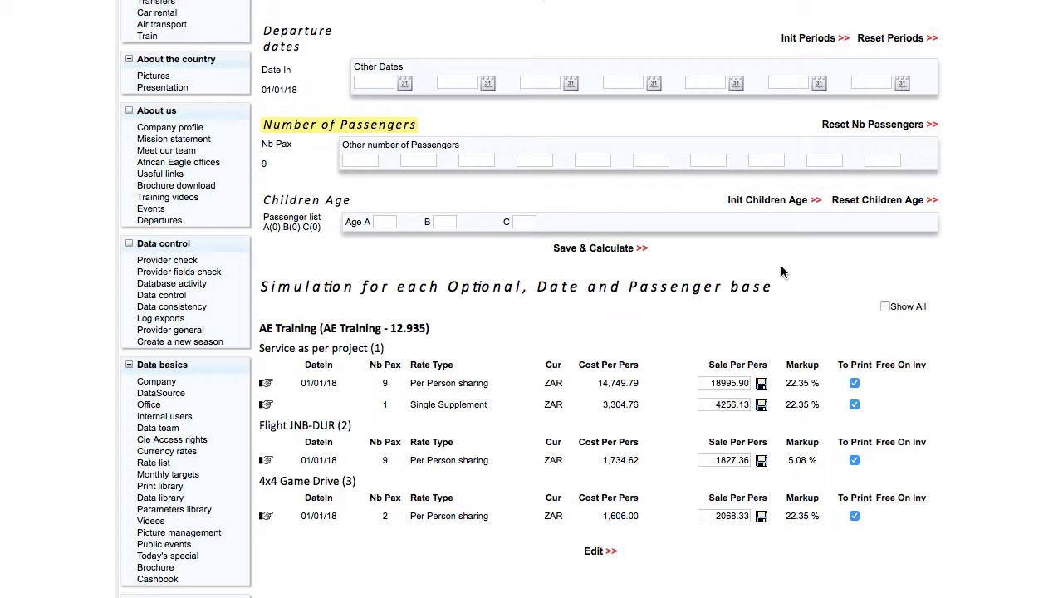
# - Enter 7 and 5 as the other numbers of passengers for the rate simulation
pyautogui.click(357, 156)
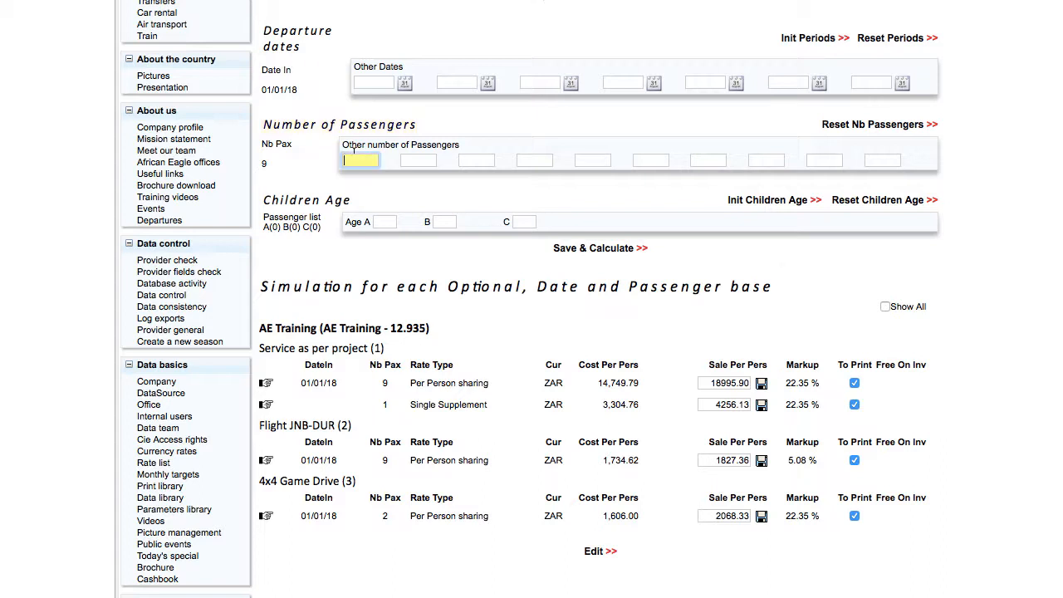
pyautogui.write('7')
pyautogui.press('Tab')
pyautogui.write('5')
pyautogui.press('Tab')
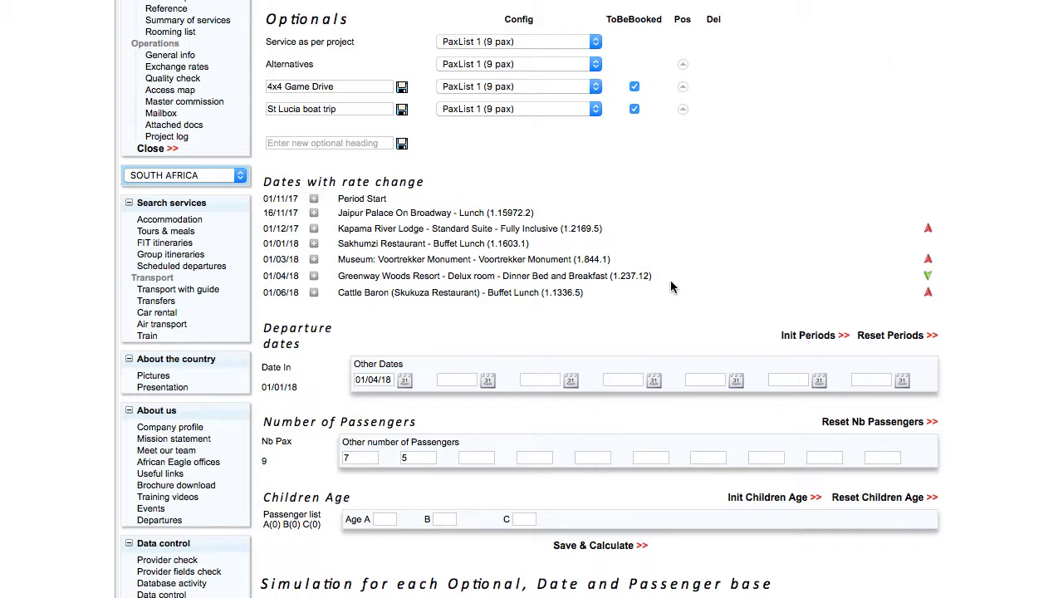
# - Enter children's ages 2 for A and 10 for B, and reset the children's ages
pyautogui.click(384, 518)
pyautogui.write('2')
pyautogui.press('Tab')
pyautogui.write('10')
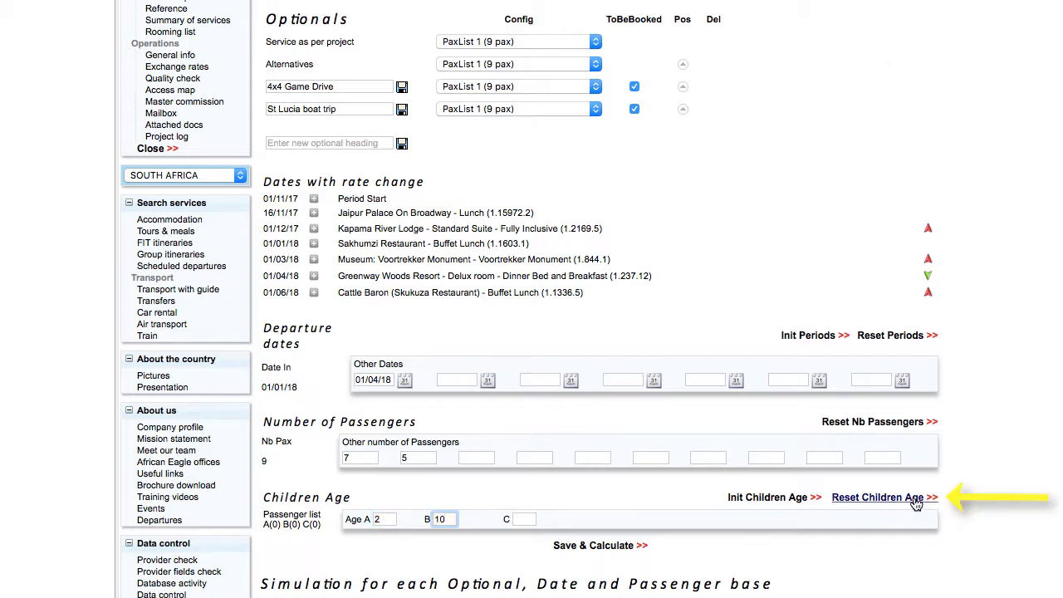
pyautogui.click(917, 502)
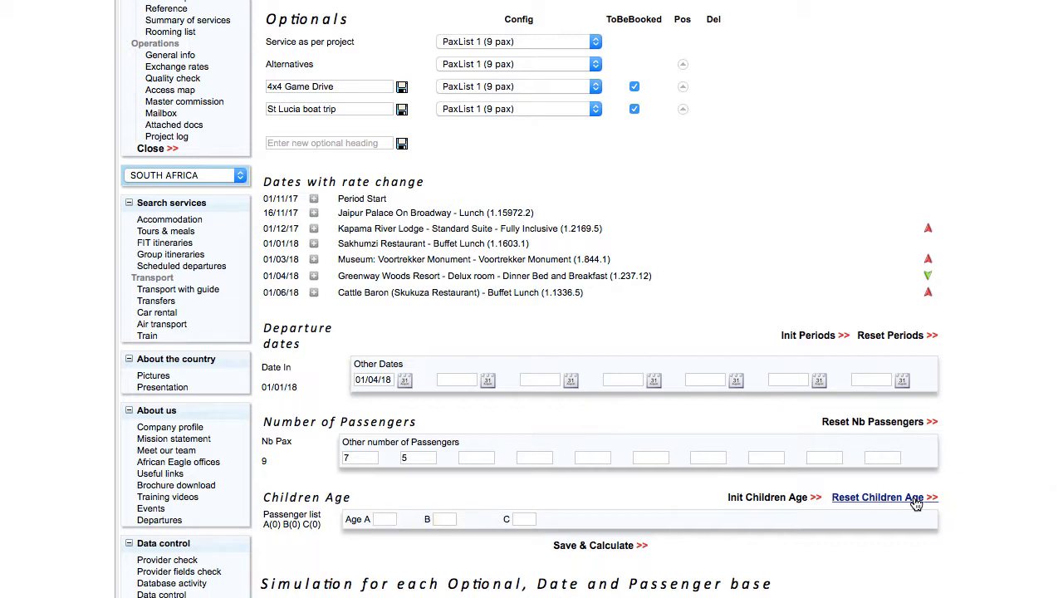
# - Initialise the children's ages, and save and calculate the rate simulation
pyautogui.click(785, 501)
pyautogui.click(586, 550)
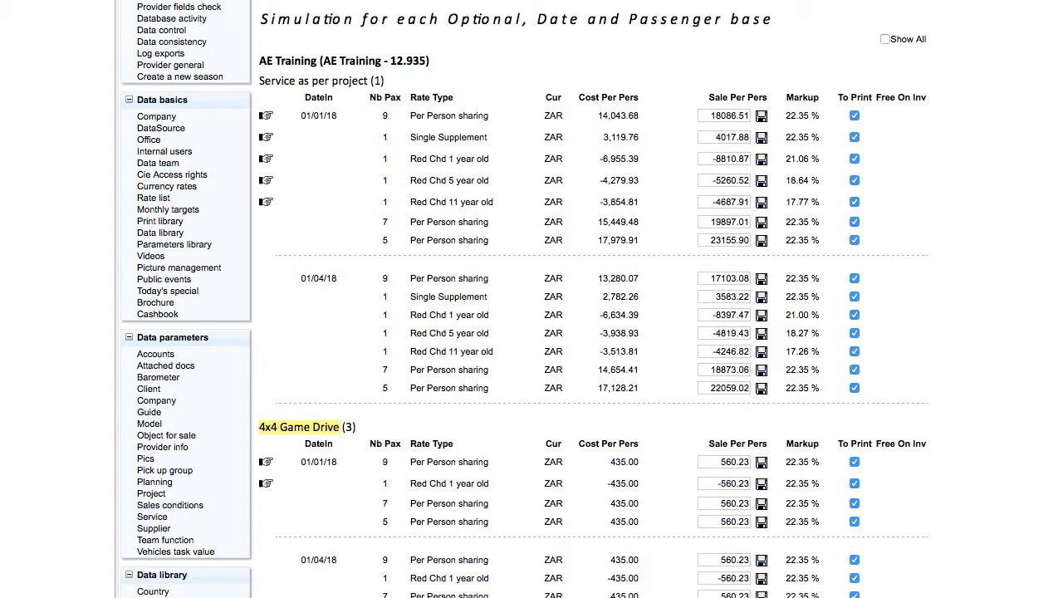
# - Move the St Lucia boat trip optional above the 4x4 Game Drive optional
pyautogui.scroll(-5, 775, 267)
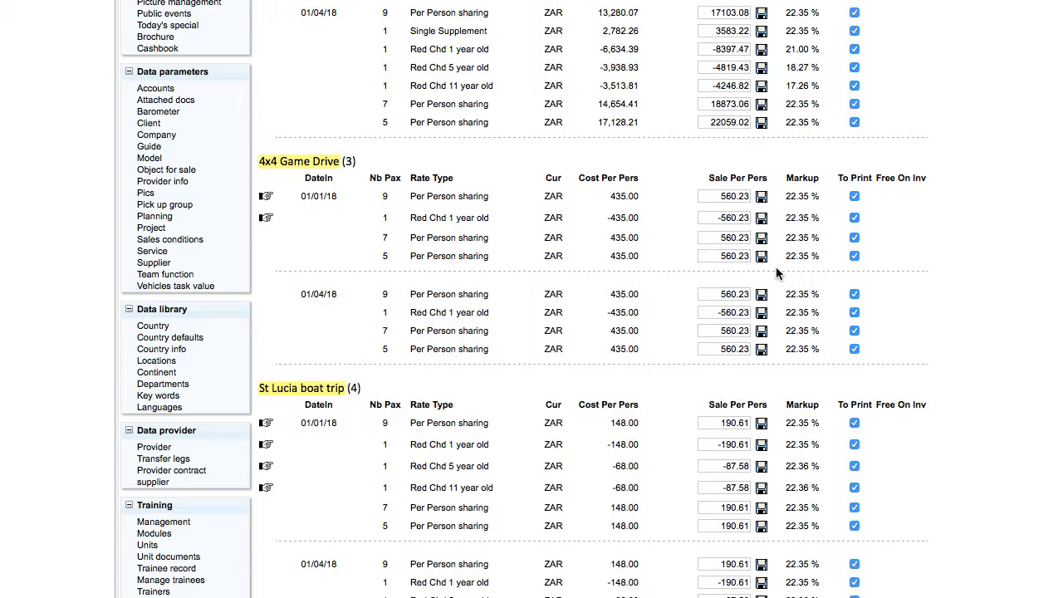
pyautogui.scroll(12, 776, 267)
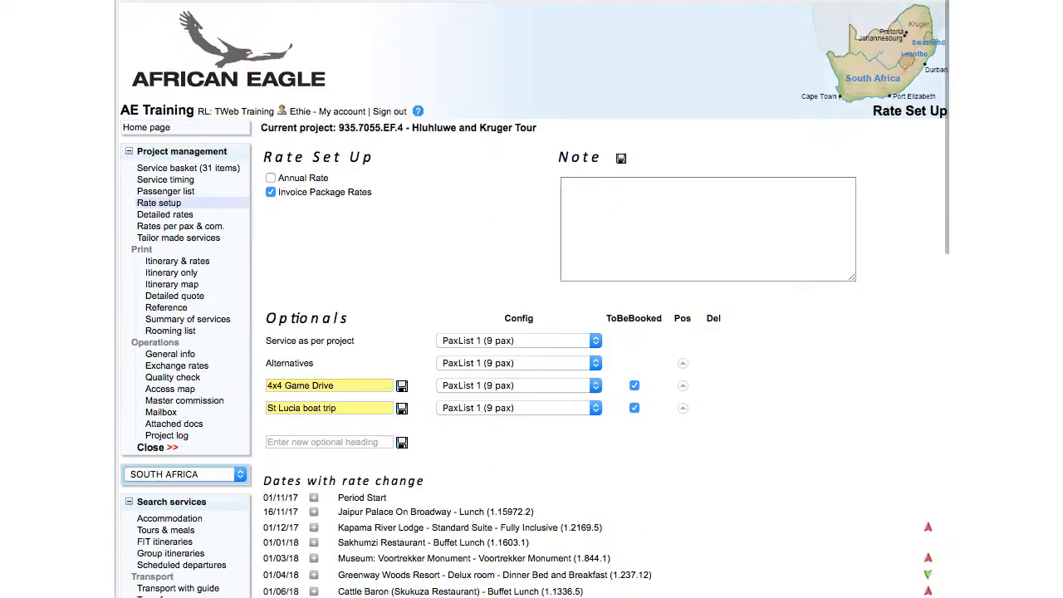
pyautogui.click(684, 411)
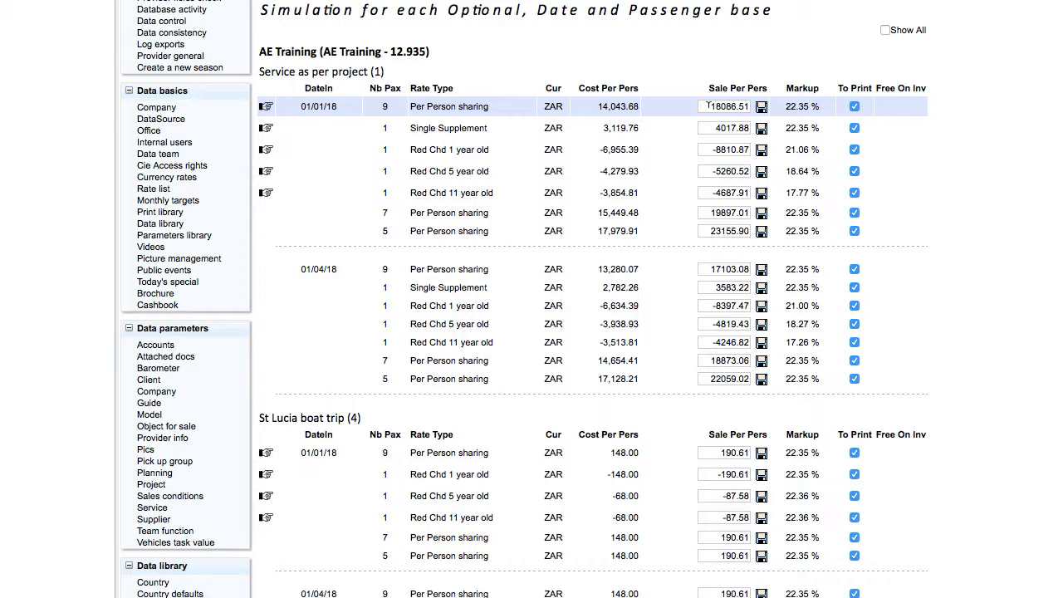
# - For 01/01/18 in Service as per project, save sale prices of 18000 for 9 pax sharing and 4000 for the single supplement
pyautogui.click(708, 105)
pyautogui.write('18000')
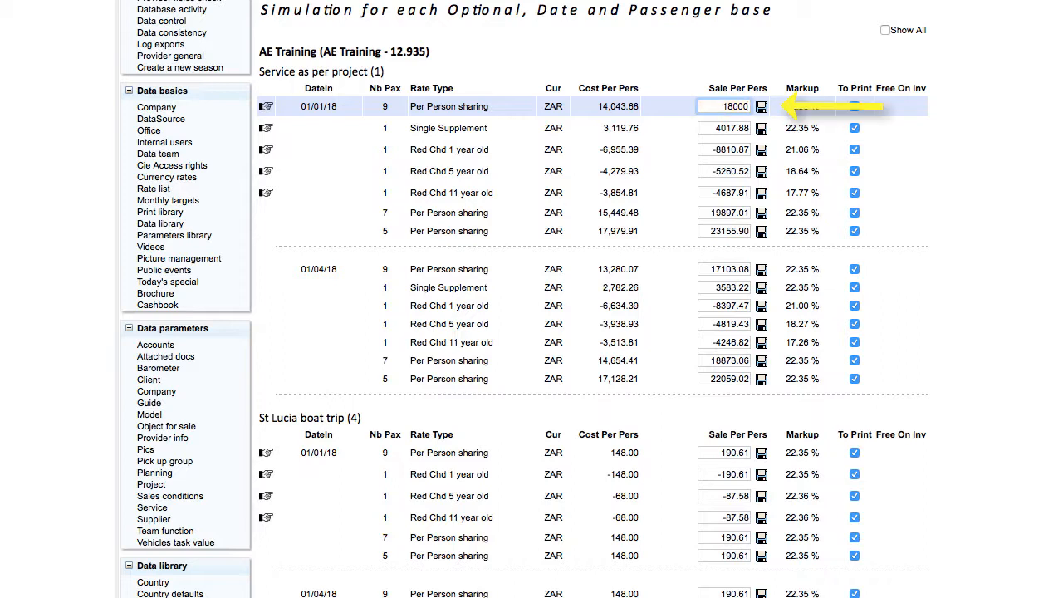
pyautogui.click(762, 108)
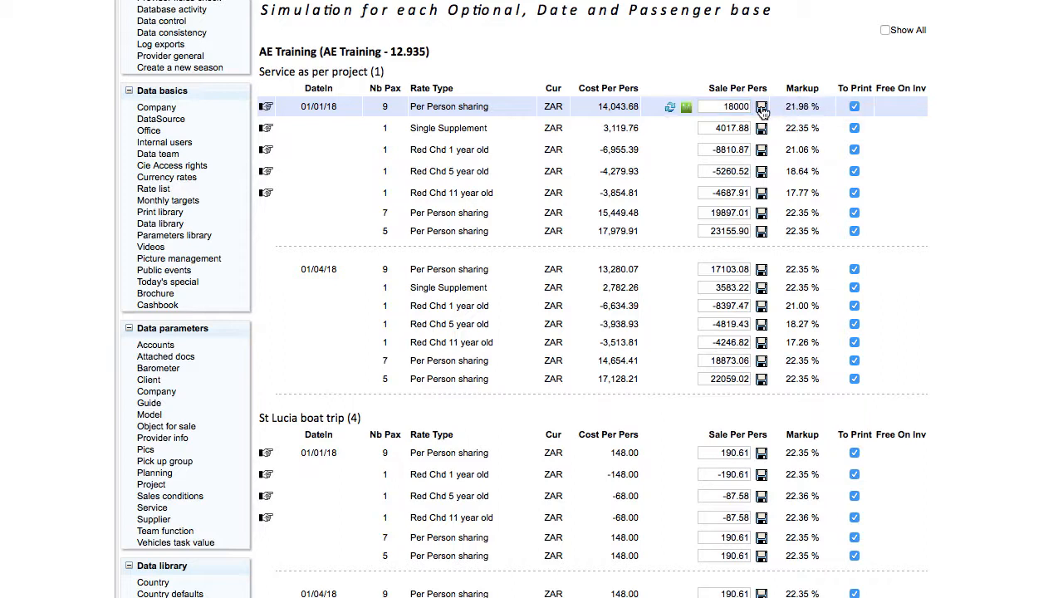
pyautogui.click(722, 128)
pyautogui.write('4000')
pyautogui.click(762, 127)
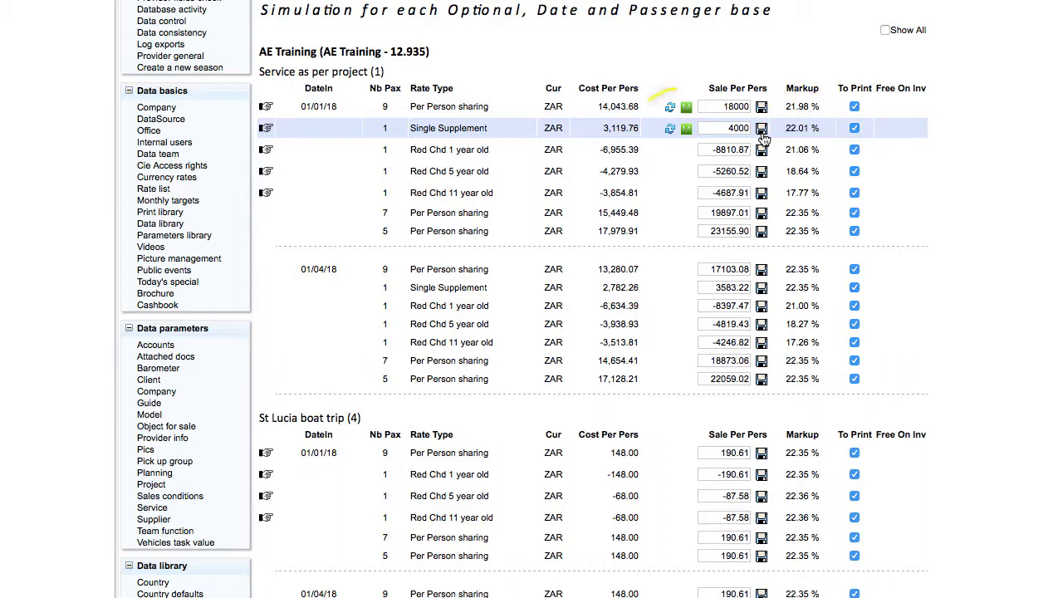
# - Restore the calculated sale prices for the 01/01/18 9 pax sharing rate and the single supplement
pyautogui.click(669, 109)
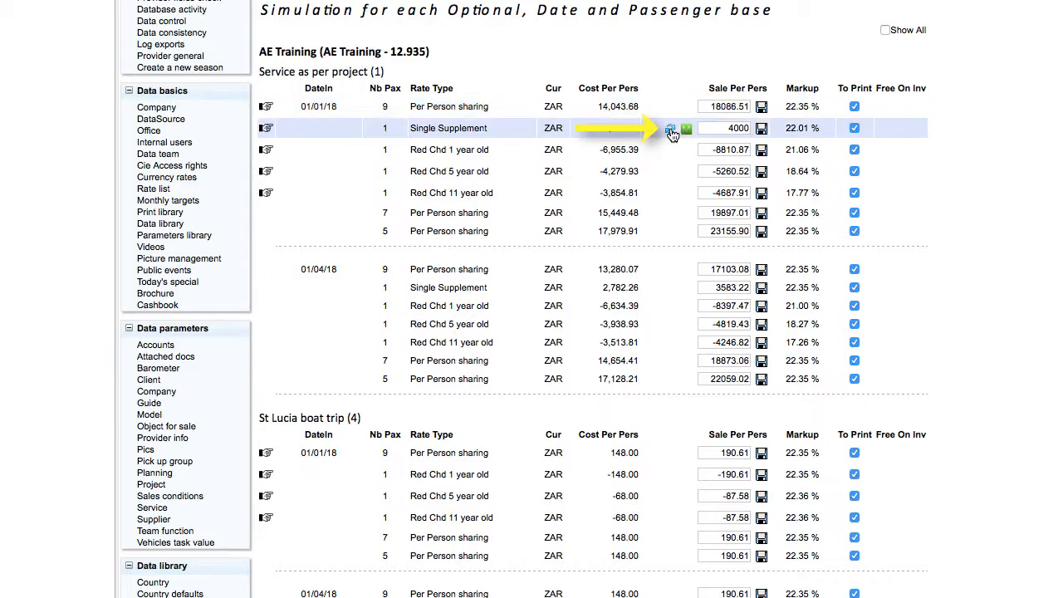
pyautogui.click(670, 131)
# - Exclude the 7 and 5 pax sharing rates of the St Lucia boat trip from printing for 01/01/18 and 01/04/18
pyautogui.scroll(1, 770, 274)
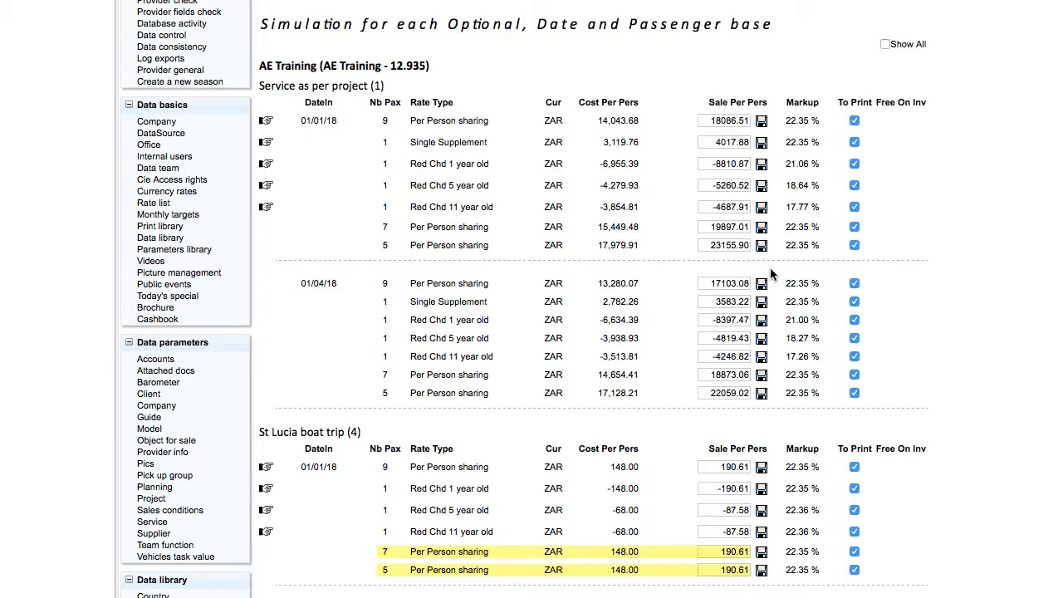
pyautogui.click(853, 551)
pyautogui.scroll(-4, 853, 552)
pyautogui.click(853, 368)
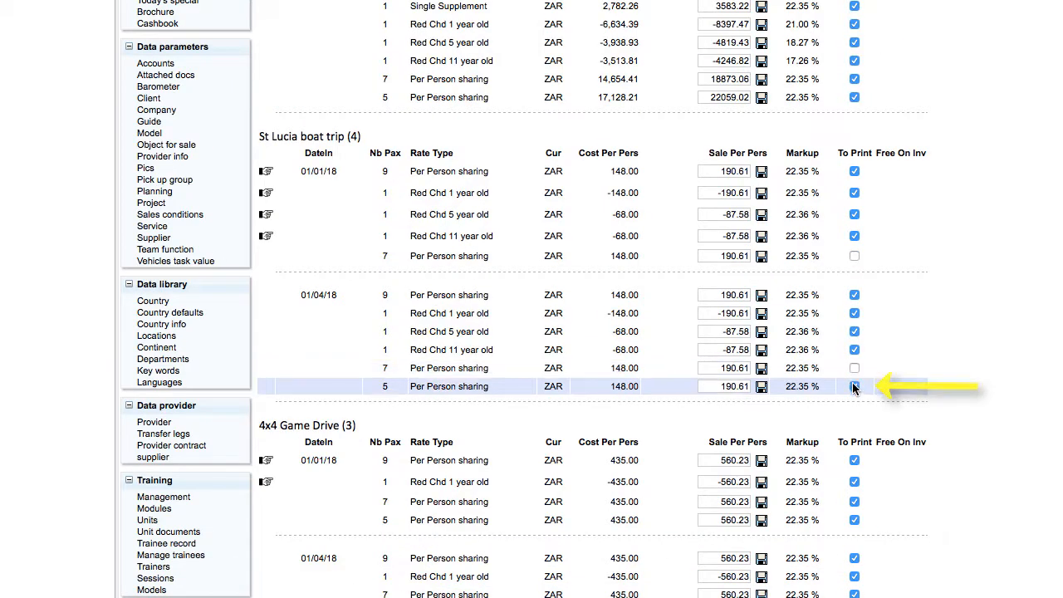
pyautogui.click(853, 386)
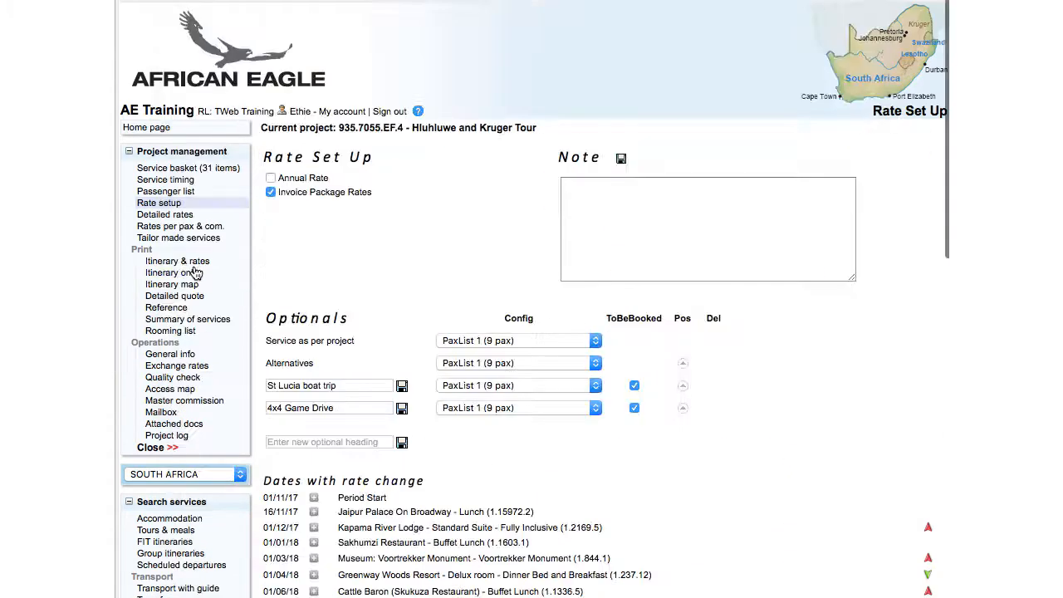
# - Open the Itinerary & rates printout and review its day descriptions and optional rates
pyautogui.click(193, 263)
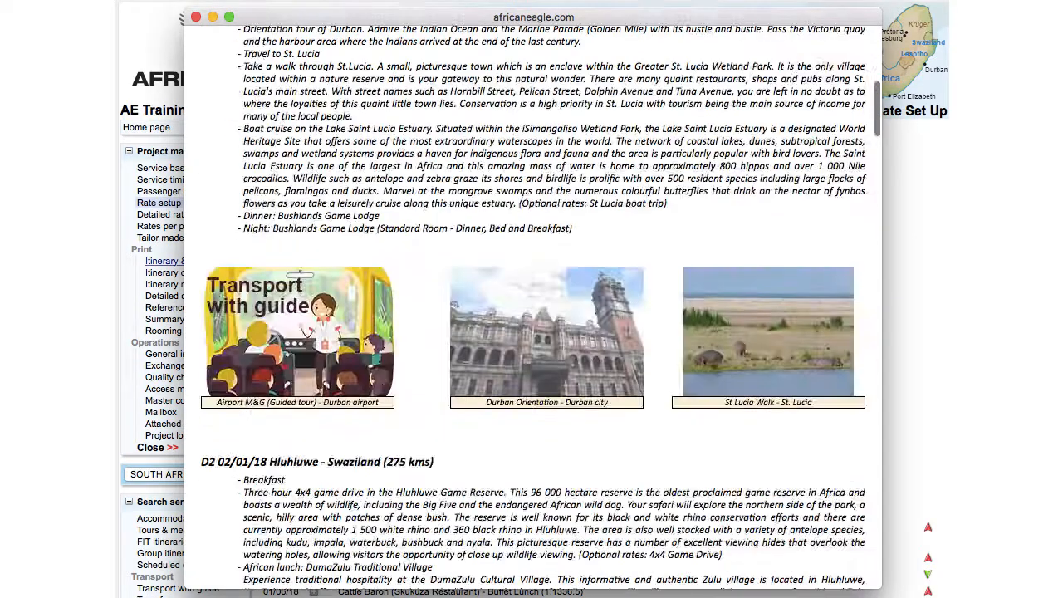
pyautogui.scroll(-10, 531, 299)
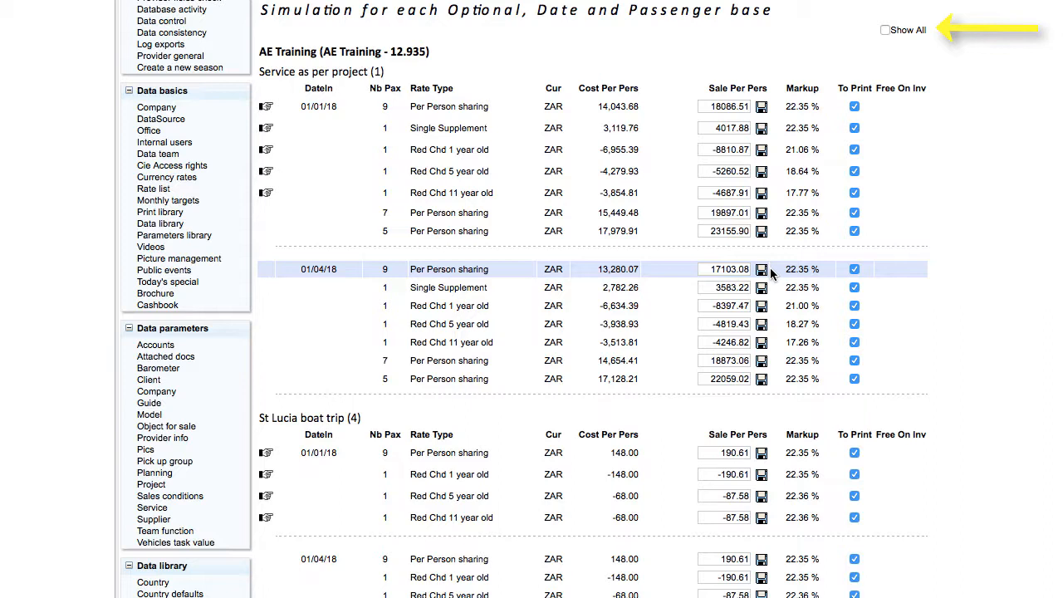
# - With all rates shown, mark the 01/01/18 single supplement as free on invoice, and open the simulated rates for editing
pyautogui.click(885, 30)
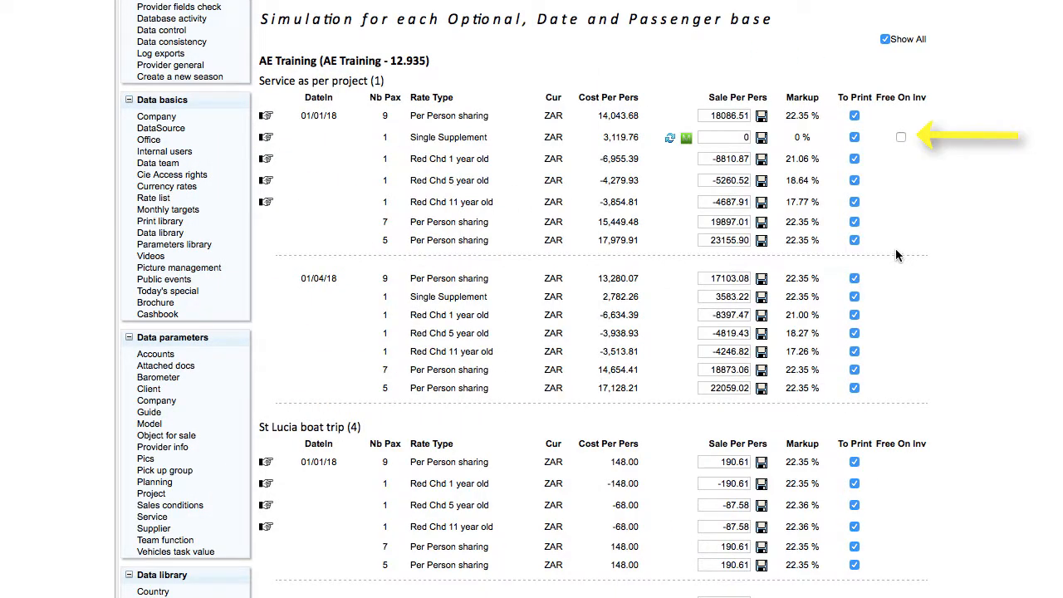
pyautogui.click(900, 138)
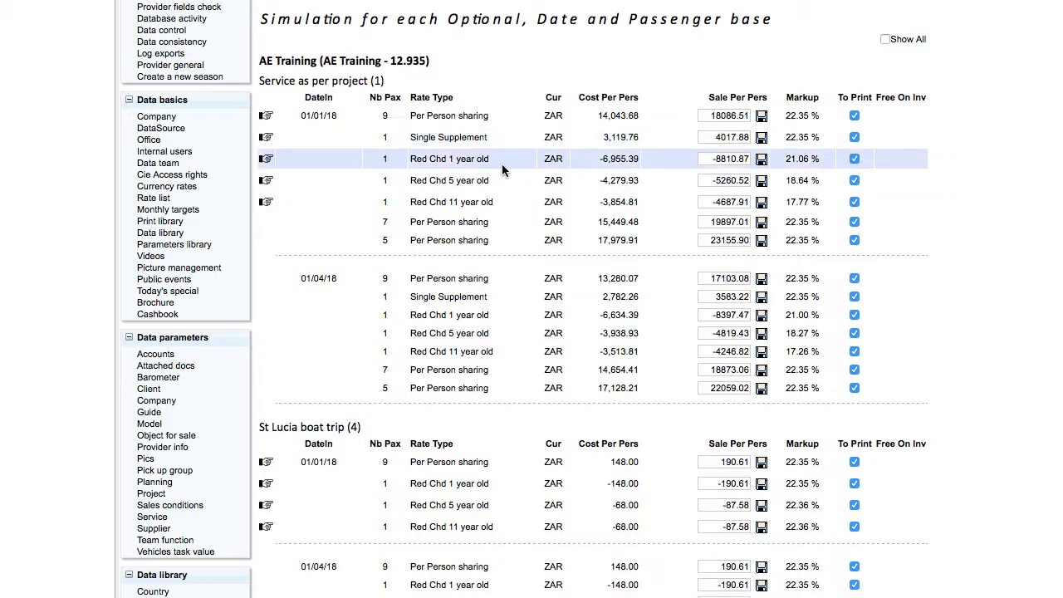
pyautogui.scroll(-3, 502, 164)
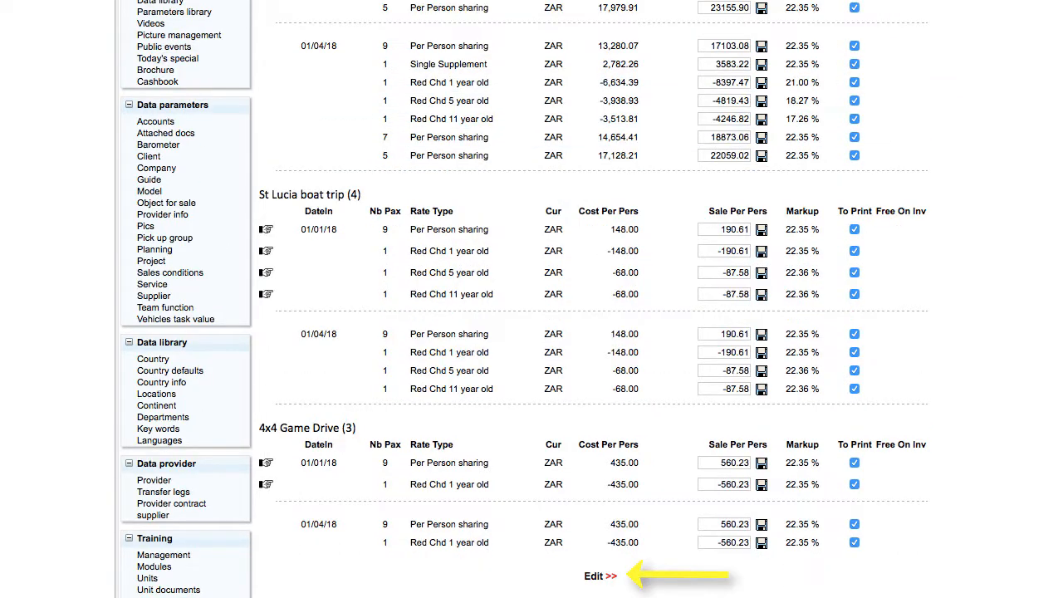
pyautogui.click(600, 576)
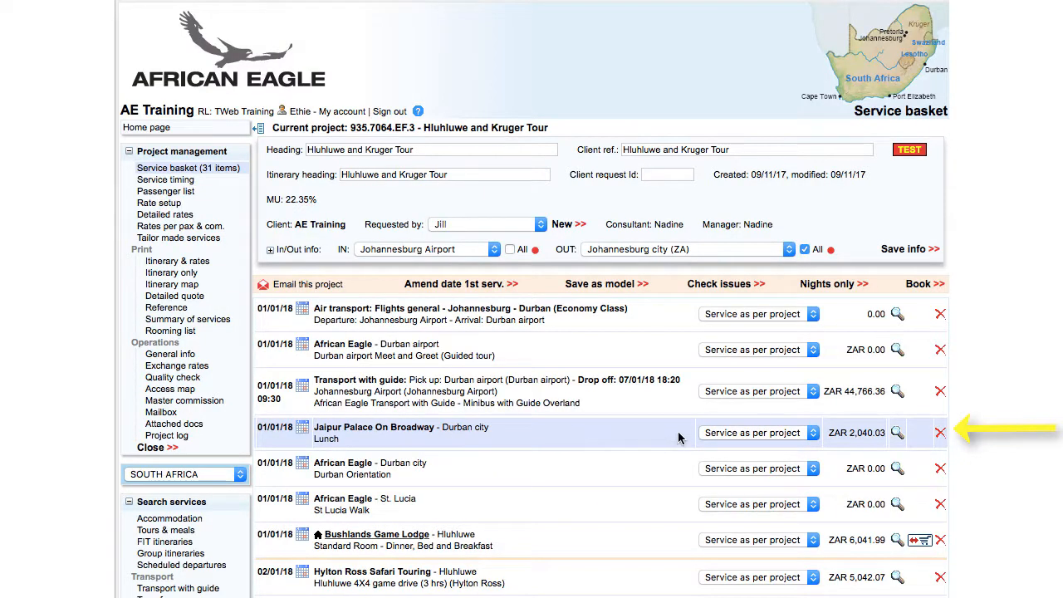
# - Cancel the Jaipur Palace On Broadway lunch of 01/01/18 in the service basket without shifting the basket content
pyautogui.click(940, 433)
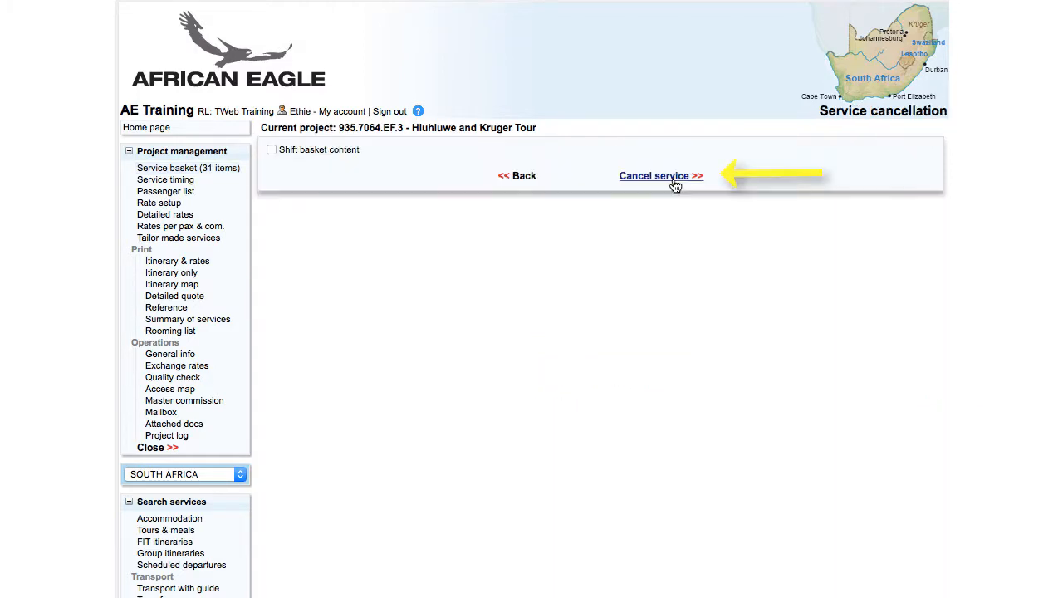
pyautogui.click(675, 186)
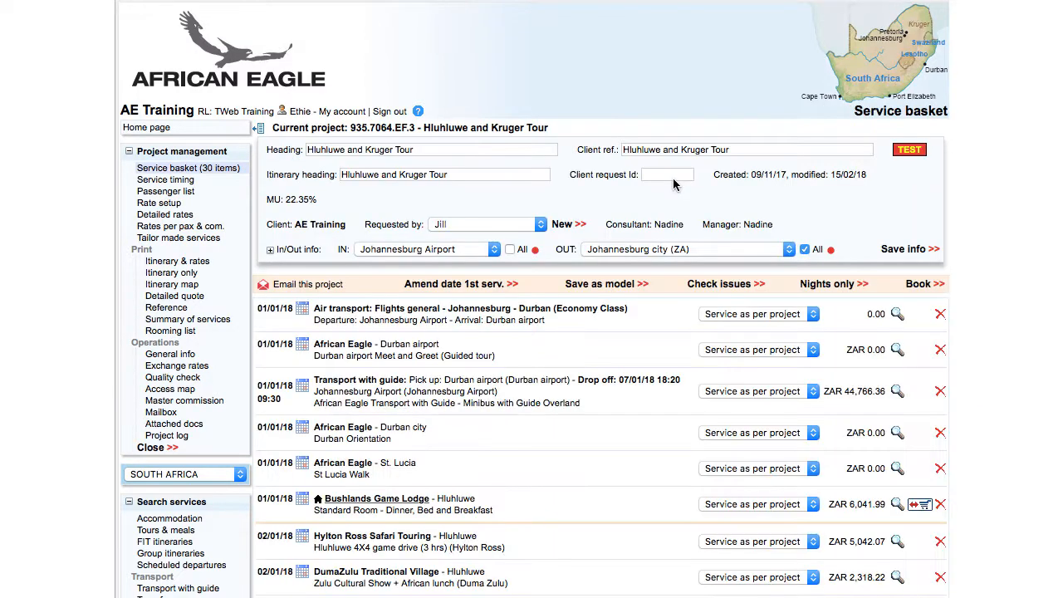
# - Save and recalculate the rates for each optional, date and passenger base in Rate setup
pyautogui.click(160, 202)
pyautogui.scroll(-6, 660, 392)
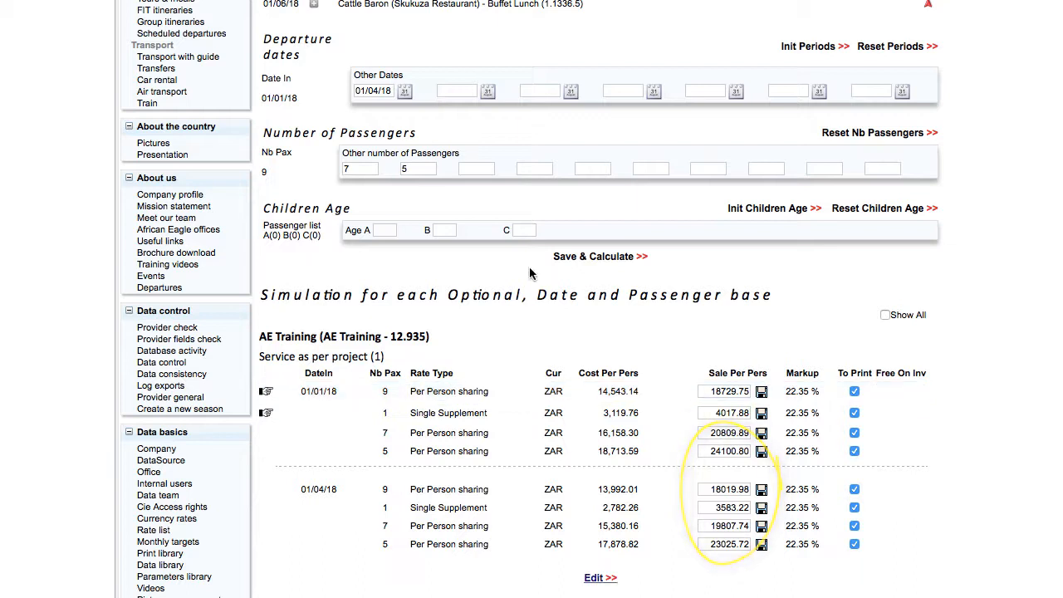
pyautogui.click(566, 261)
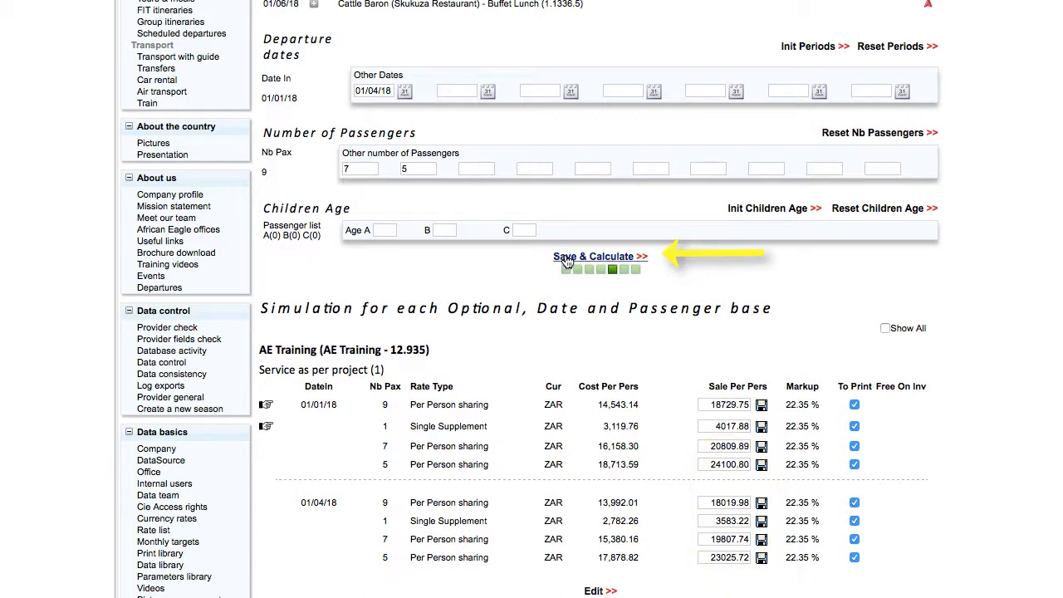
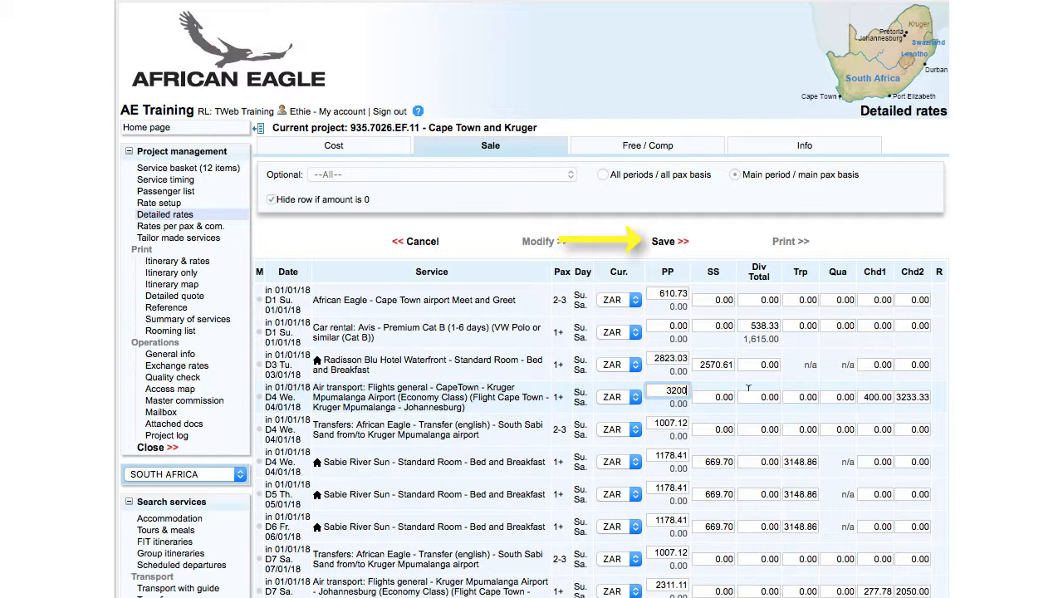
# - Save the 3200 per-person sale rate for the CapeTown - Kruger Mpumalanga flight and review the project's Rate setup
pyautogui.click(667, 243)
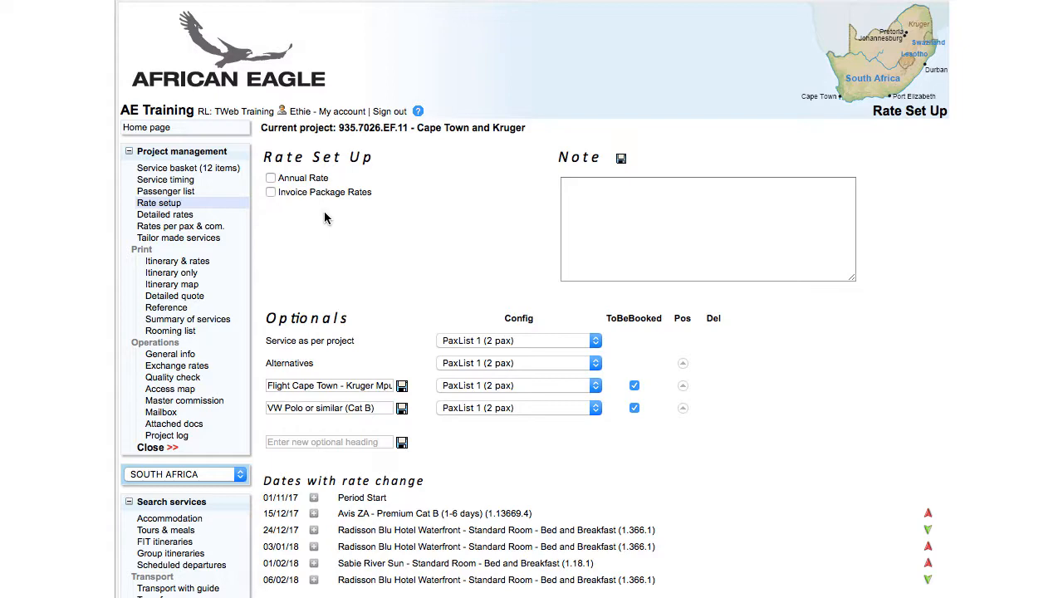
pyautogui.scroll(-5, 325, 213)
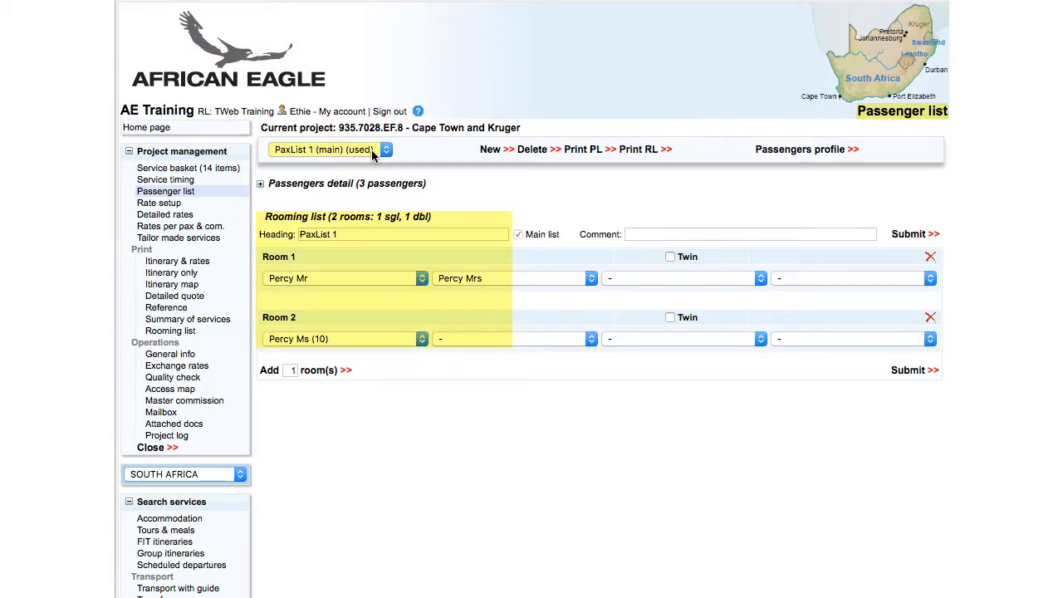
# - Display the Triple rooming list, and examine which passenger list each service in the basket uses
pyautogui.click(372, 149)
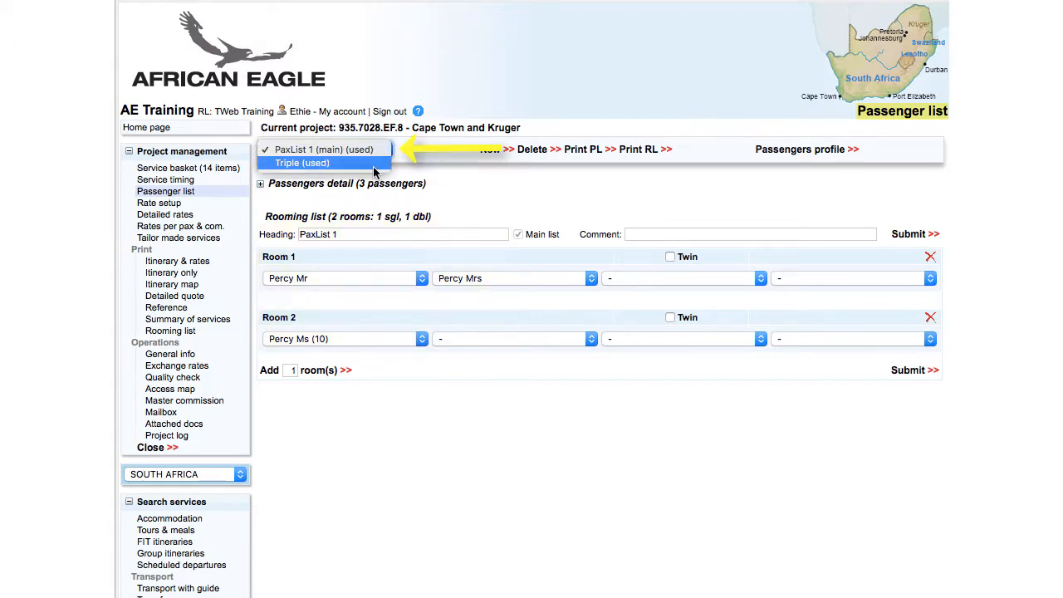
pyautogui.click(374, 164)
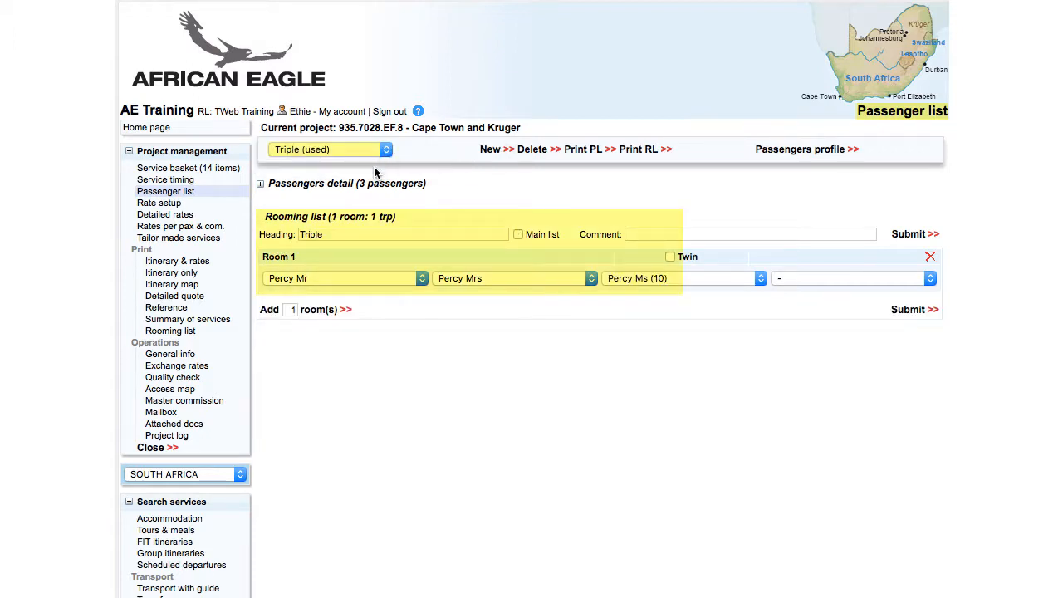
pyautogui.click(207, 171)
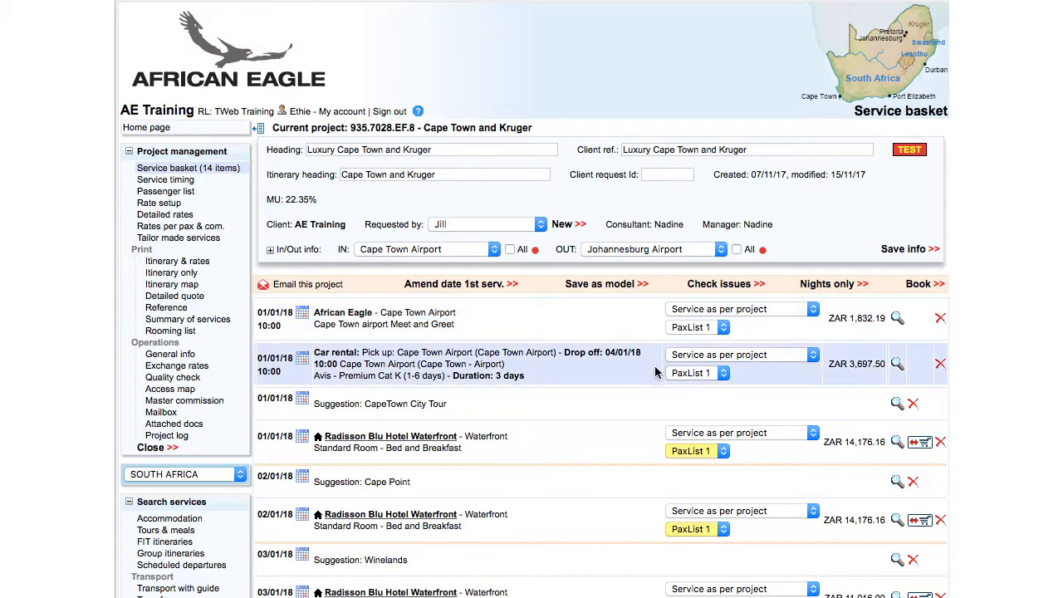
pyautogui.scroll(-5, 657, 374)
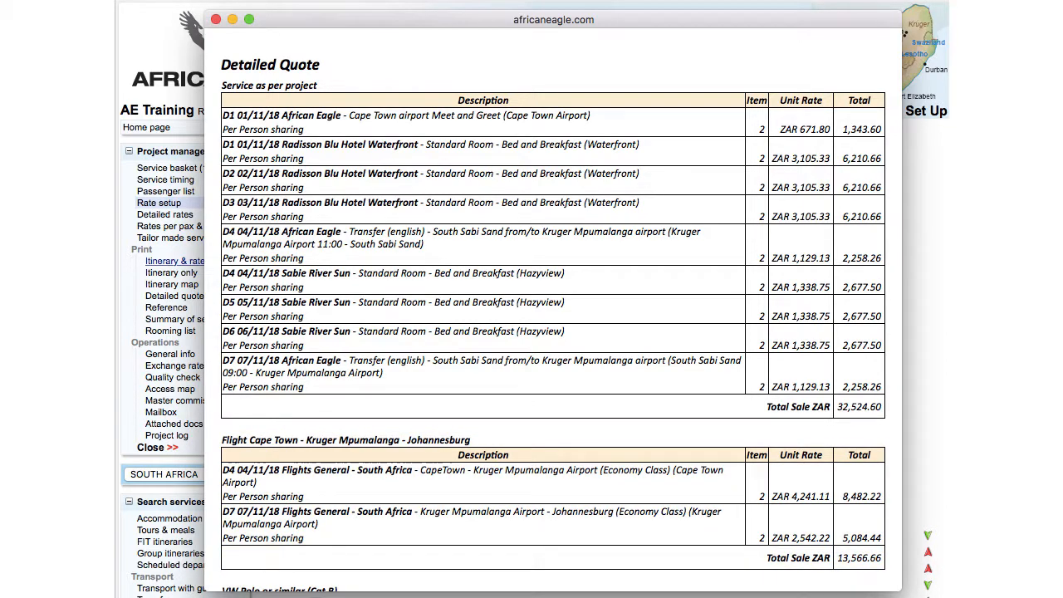
# - Review the detailed quote within the Itinerary & rates printout, close that printout and open the separate Detailed quote
pyautogui.scroll(-6, 552, 308)
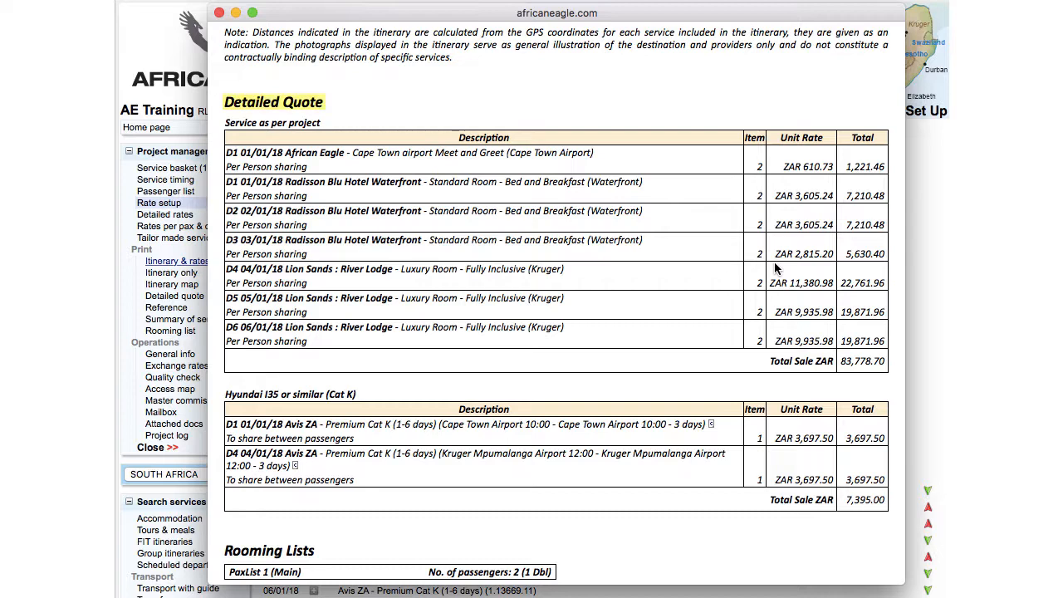
pyautogui.scroll(9, 774, 267)
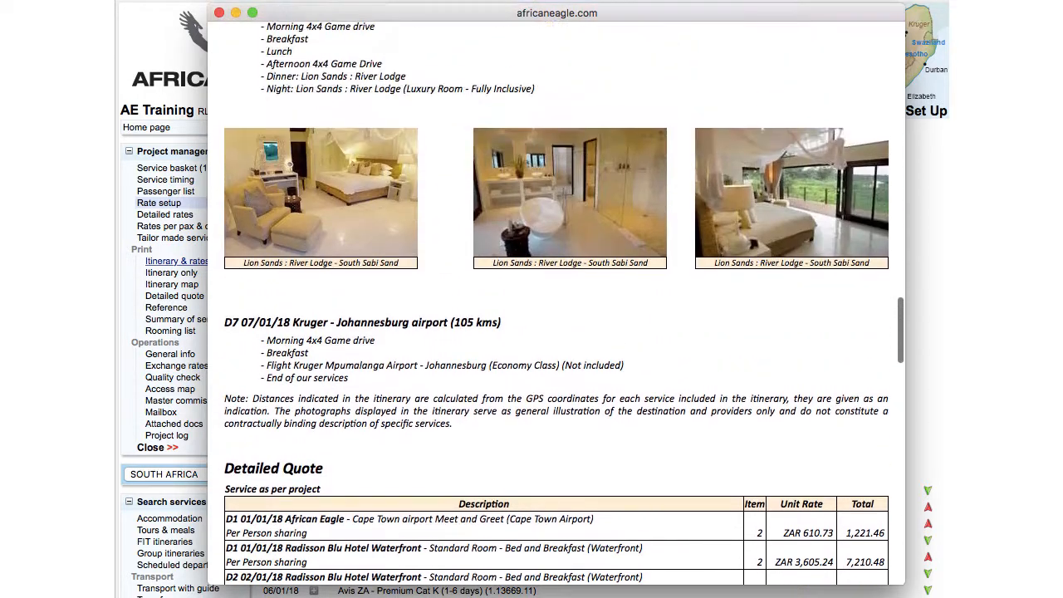
pyautogui.scroll(5, 556, 298)
pyautogui.click(218, 13)
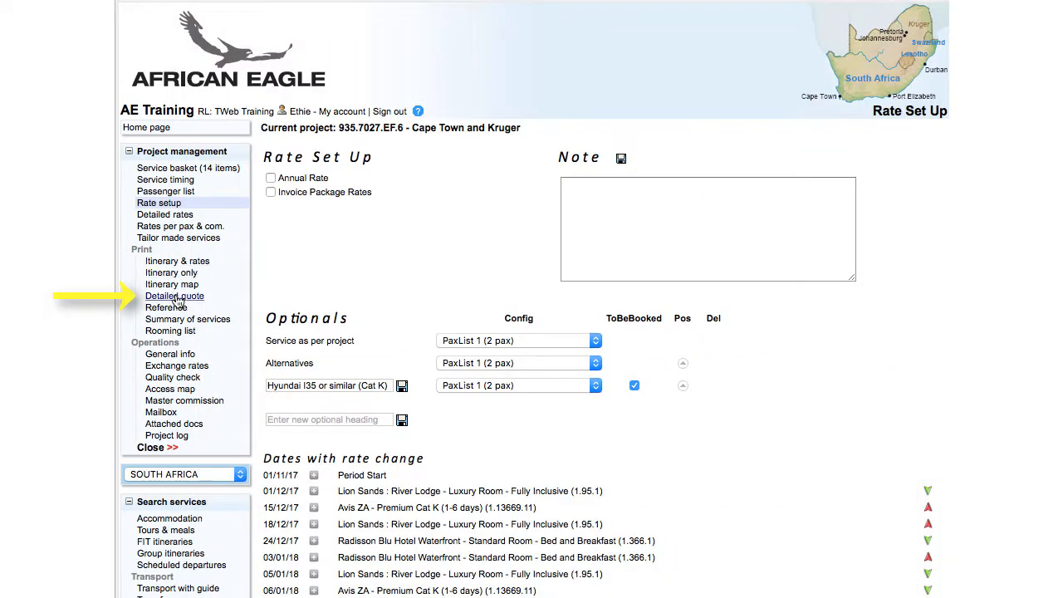
pyautogui.click(174, 297)
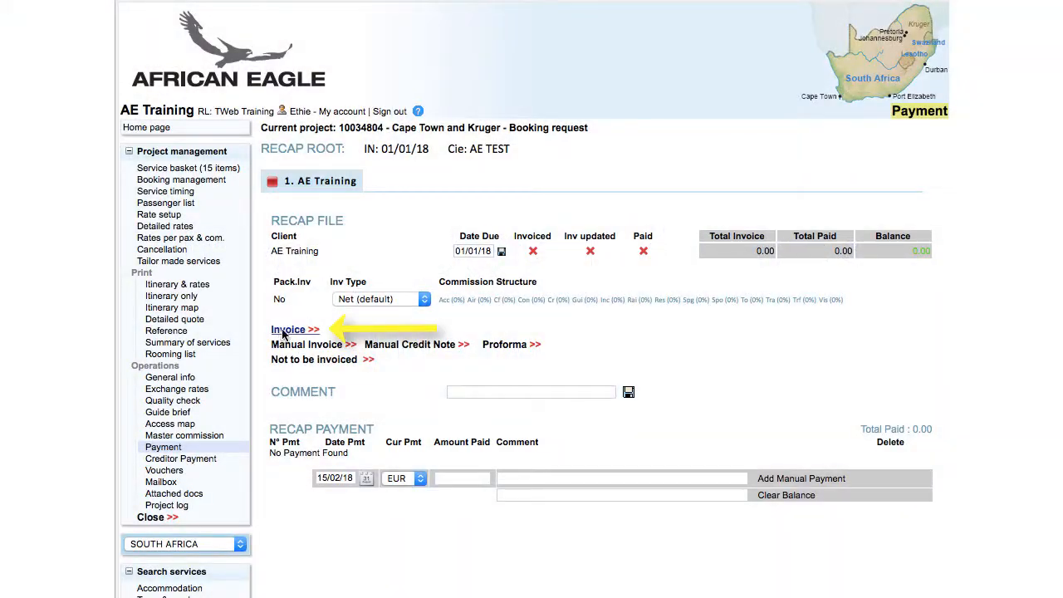
# - Invoice the Cape Town and Kruger booking with the Net (default) invoice type and review the invoiced services
pyautogui.click(287, 329)
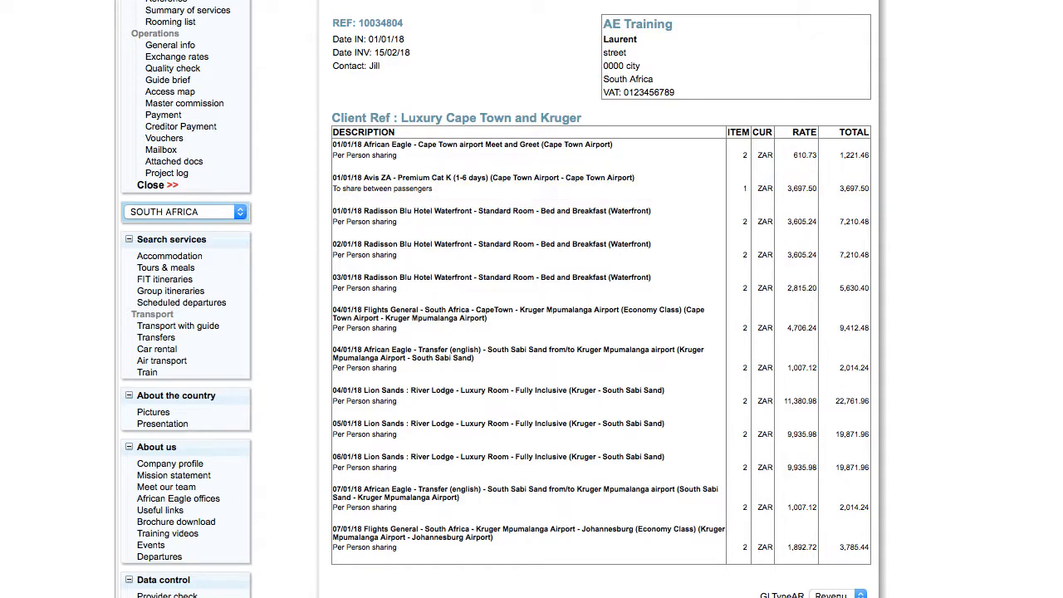
pyautogui.scroll(-3, 601, 332)
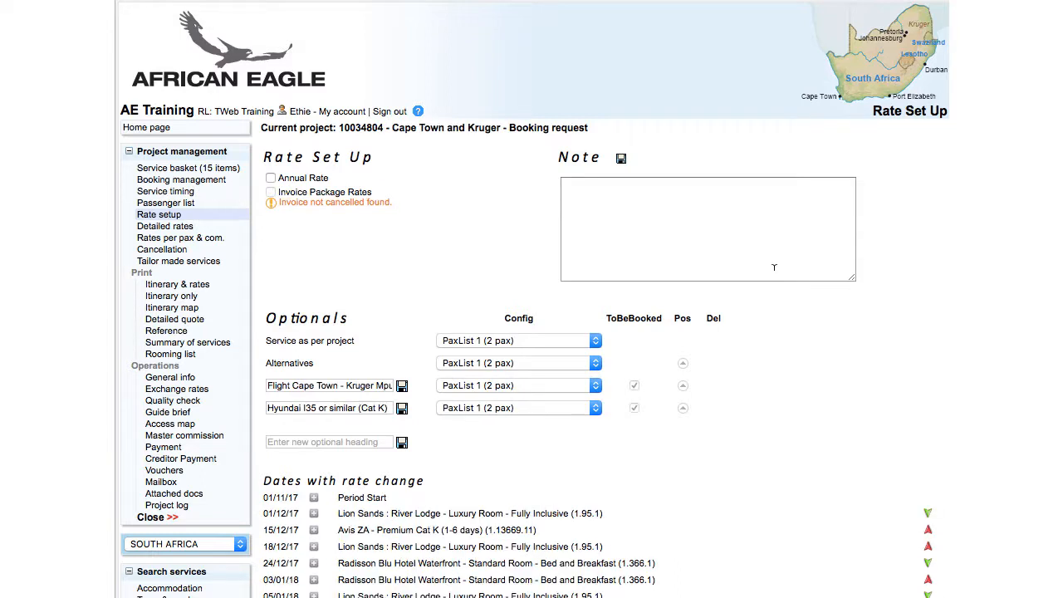
# - Cancel the booking's existing invoice on the Payment page
pyautogui.click(164, 447)
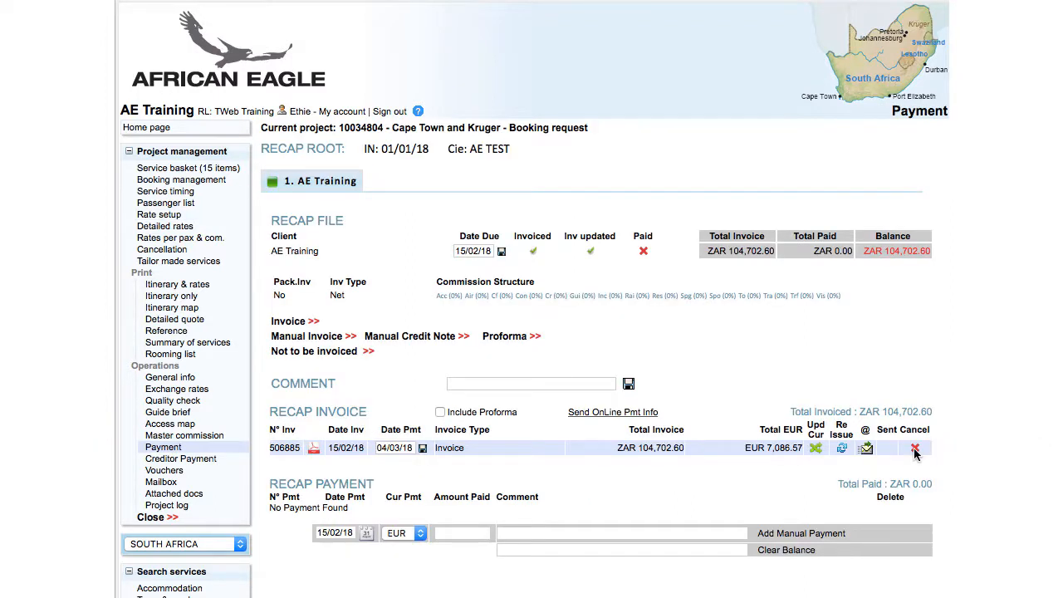
pyautogui.click(914, 449)
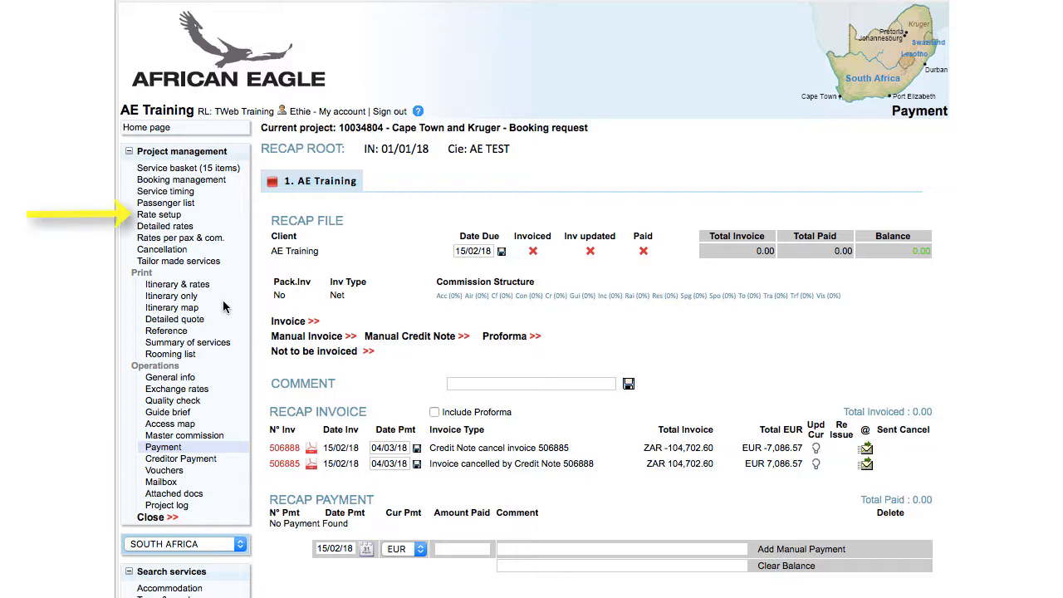
# - Enable Invoice Package Rates in the booking's Rate setup and return to the Payment page
pyautogui.click(170, 216)
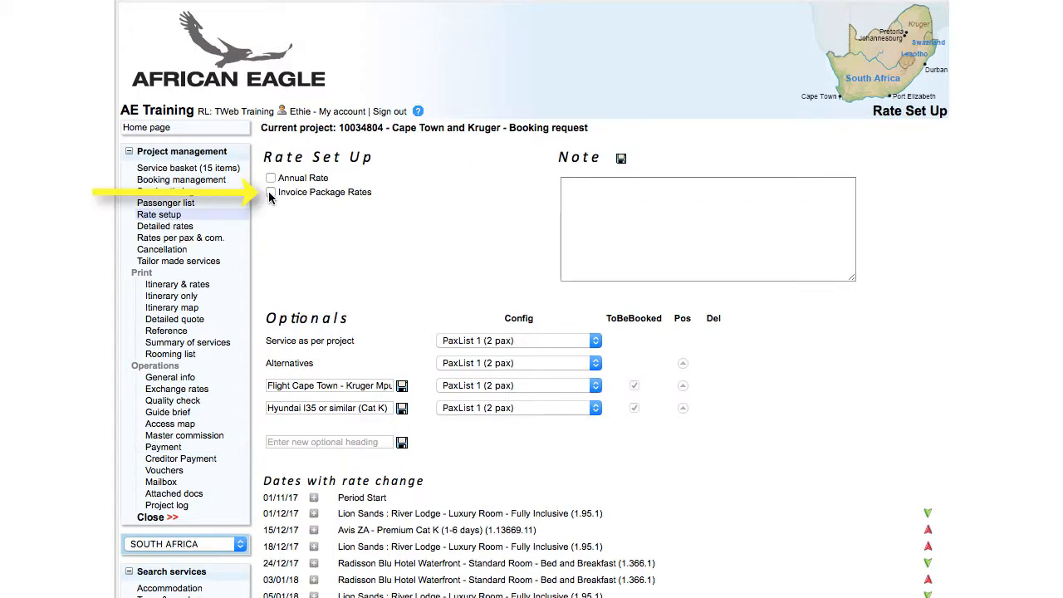
pyautogui.click(270, 192)
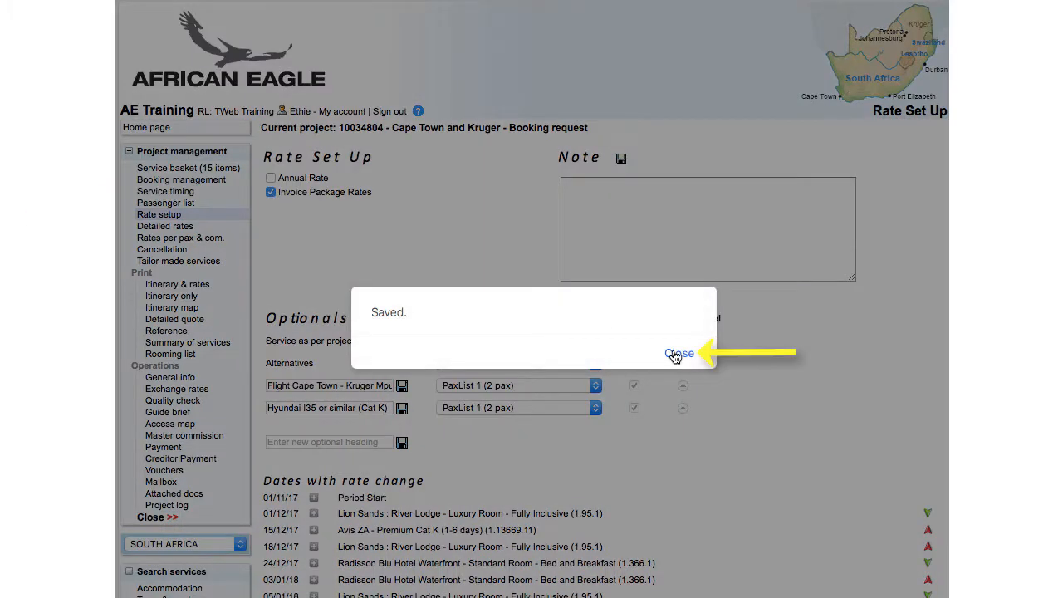
pyautogui.click(672, 354)
pyautogui.click(163, 448)
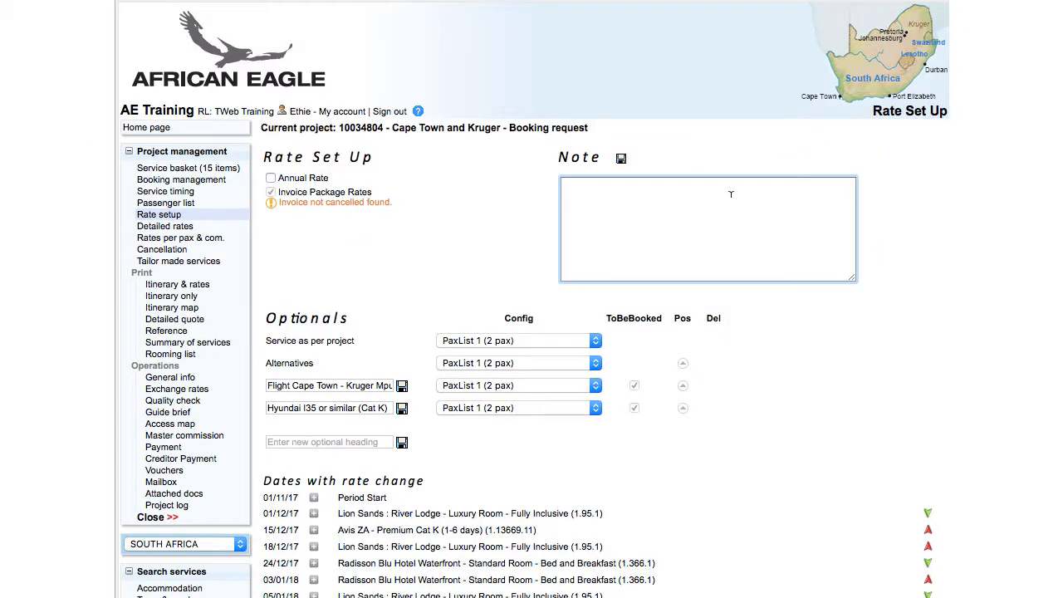
# - Add the note "Rate as negotiated on ..." to the booking's Rate setup and save it
pyautogui.write('Rate as negotiated on')
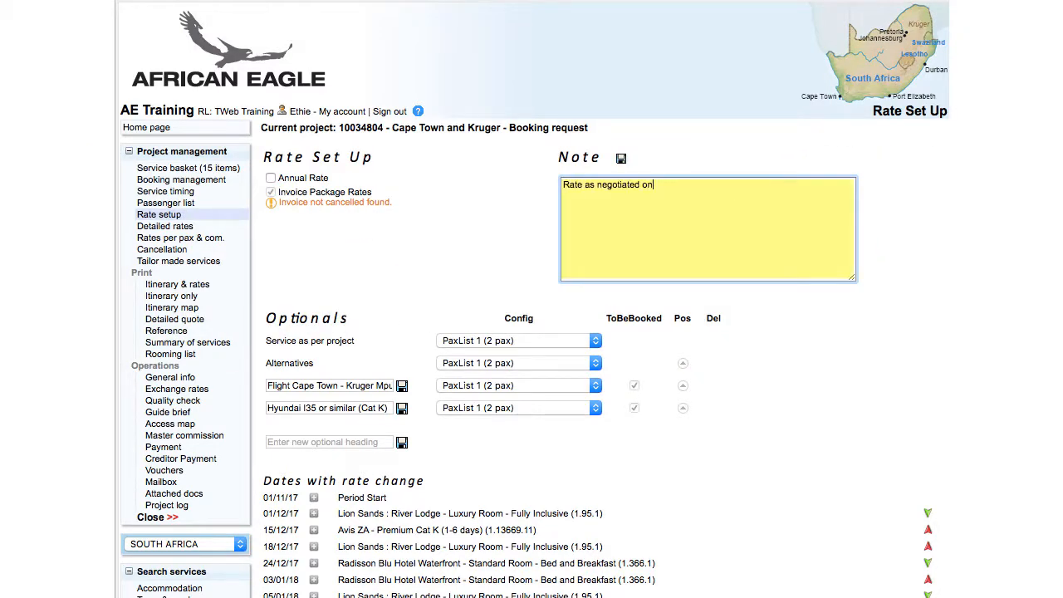
pyautogui.write(' ...')
pyautogui.click(621, 159)
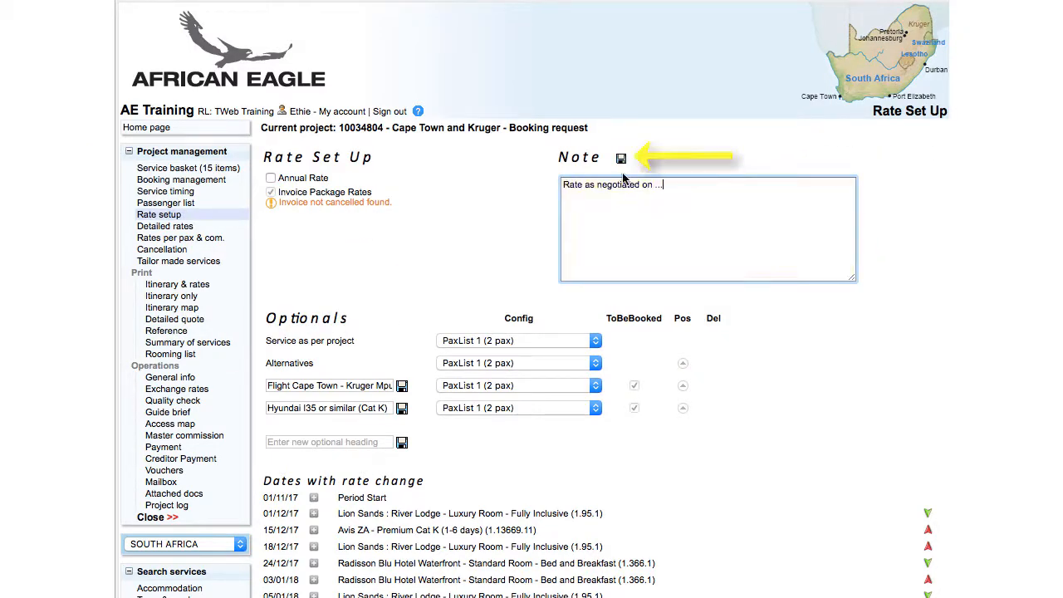